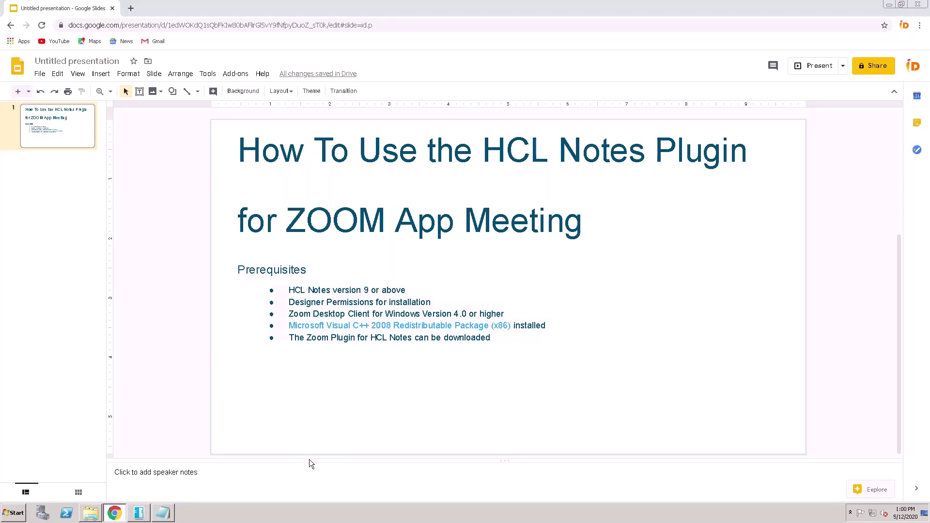
Select the Microsoft Visual C++ 2008 Redistributable URL on line 2 of the Notepad links list
click(163, 513)
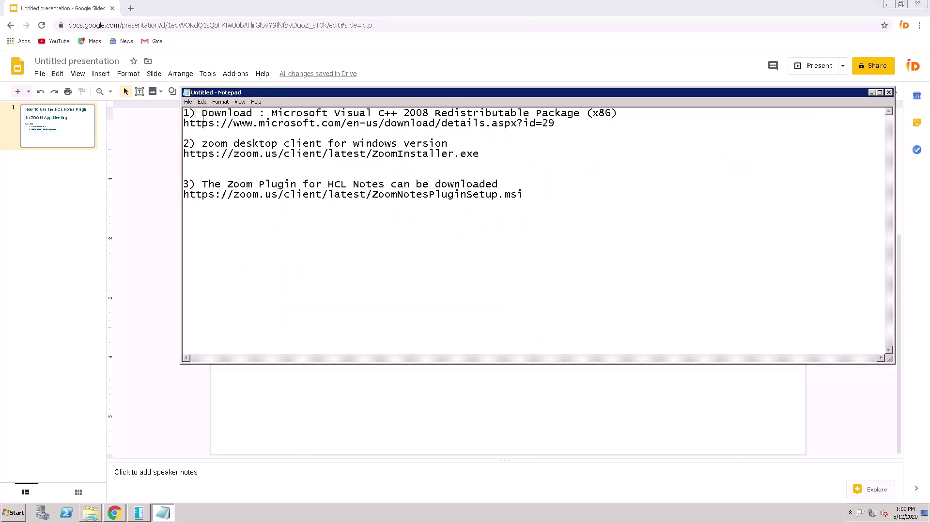
drag(196, 113, 357, 116)
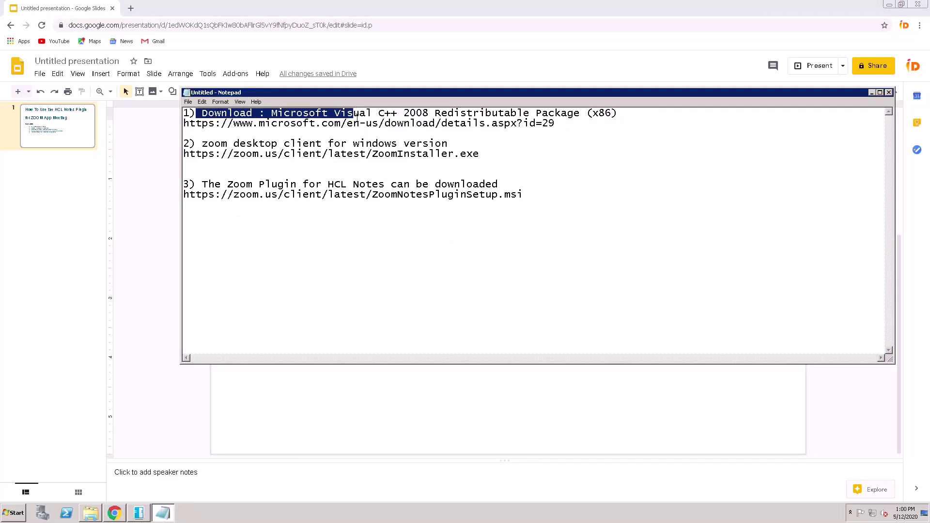
click(564, 131)
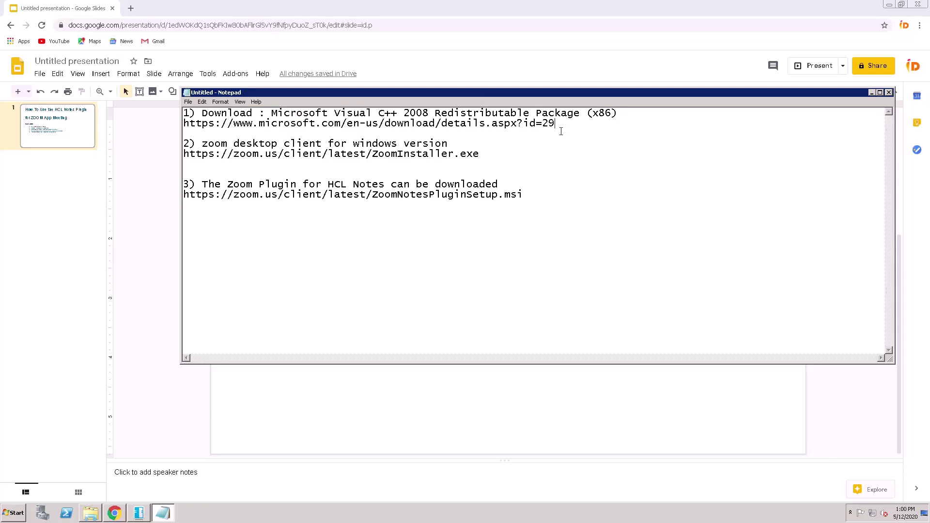
drag(554, 125, 189, 132)
key(ctrl+c)
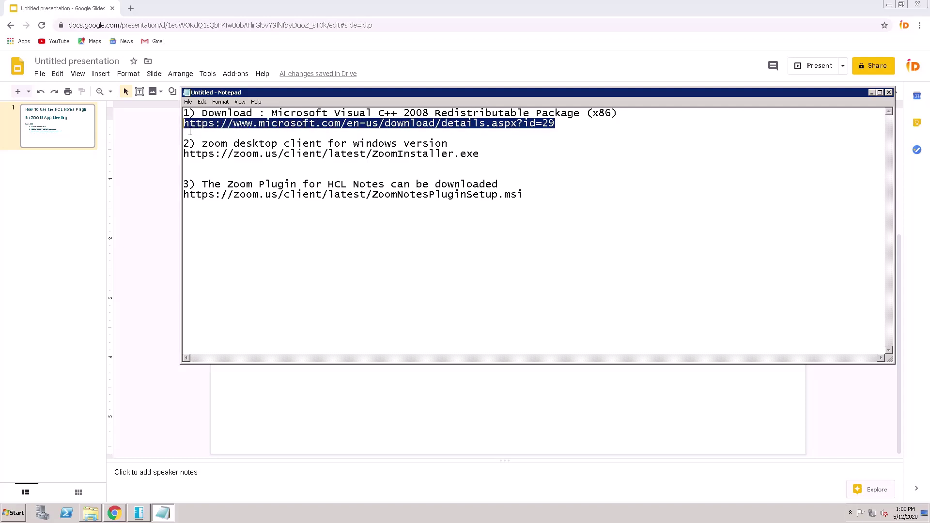
Download vcredist_x86.exe from the pasted Microsoft URL and run the installer
click(136, 14)
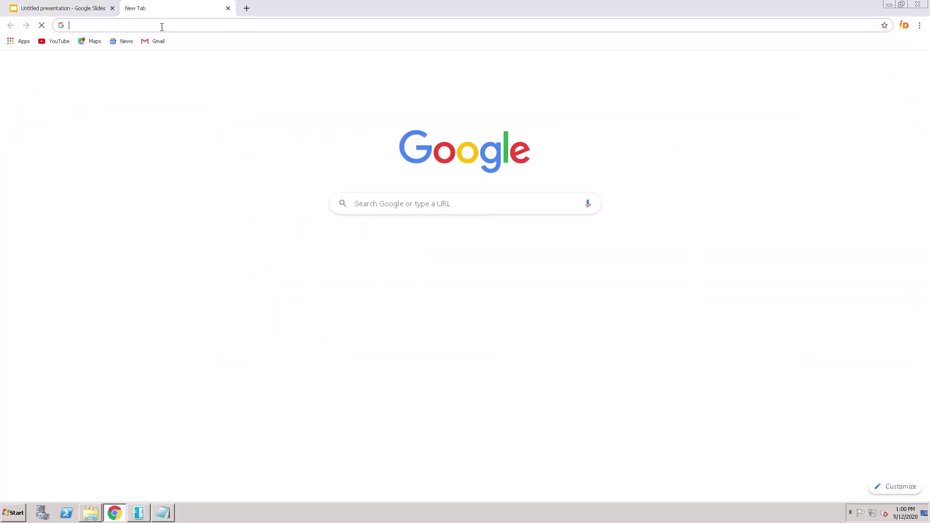
key(ctrl+v)
key(Return)
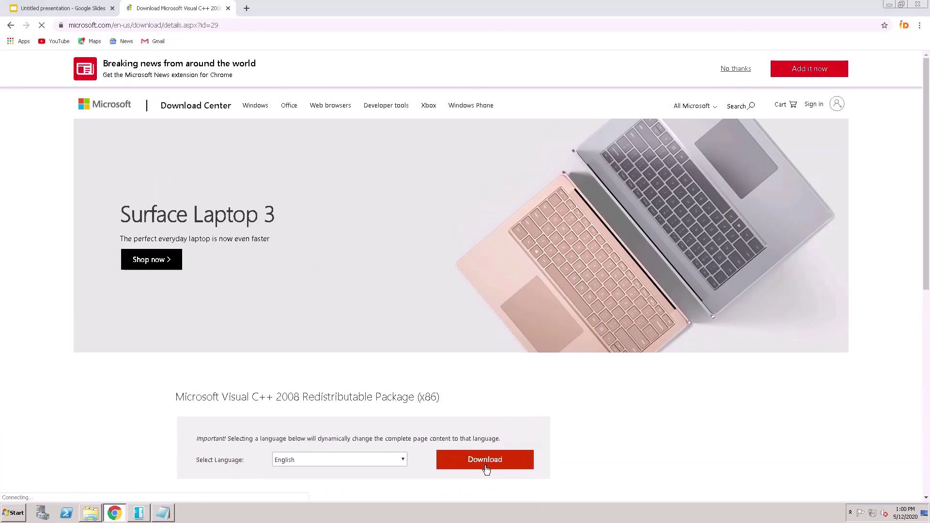
click(485, 462)
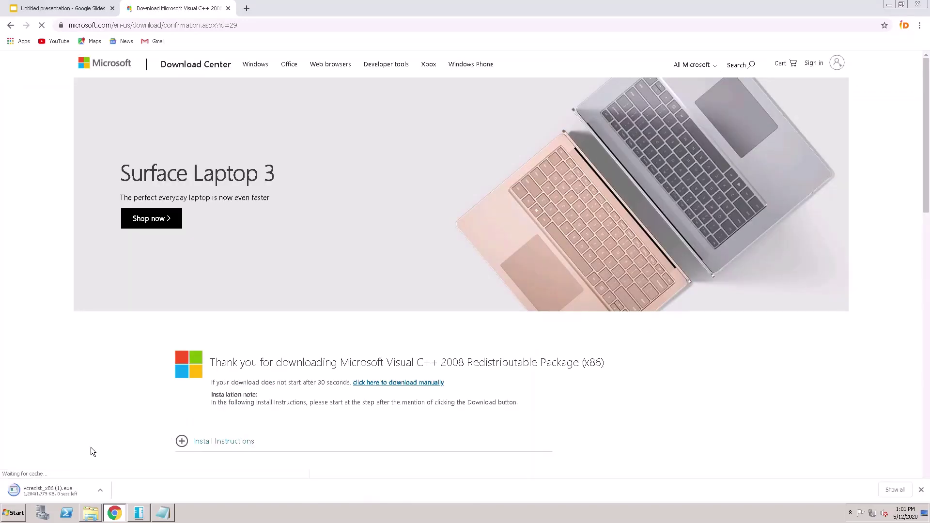
click(82, 499)
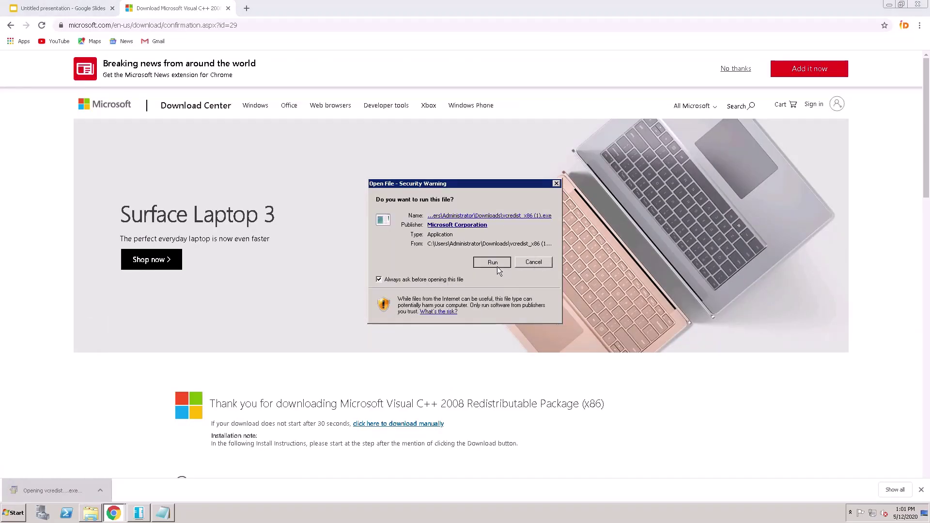
click(497, 266)
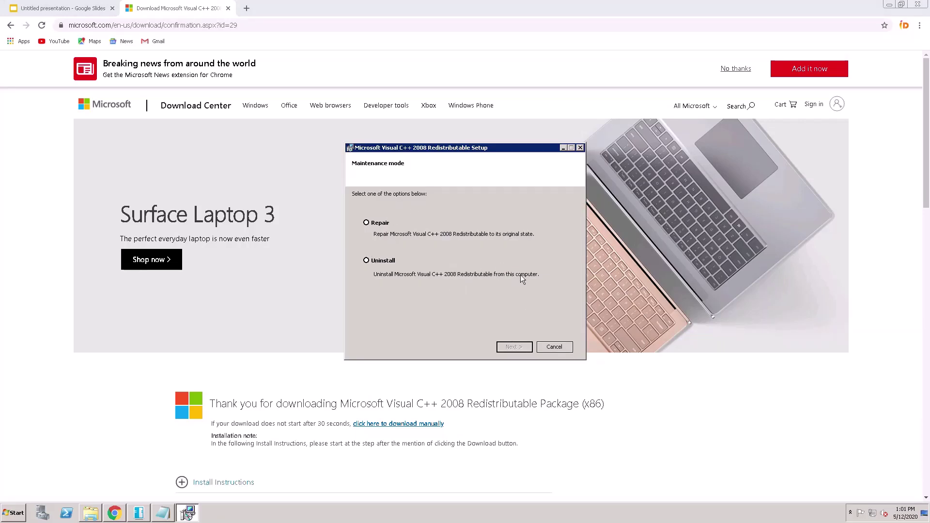
Cancel the already-installed Visual C++ 2008 setup and finish the cancelled notice
click(555, 348)
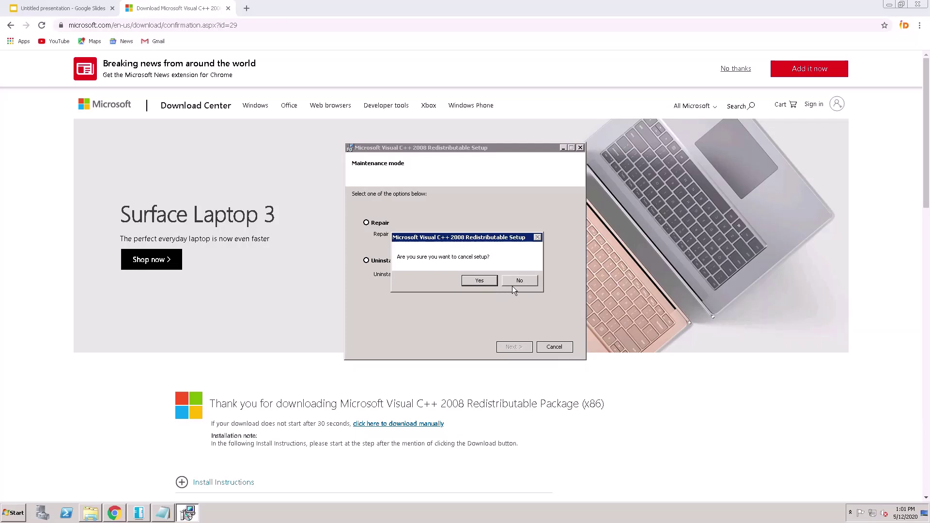
click(513, 284)
click(556, 350)
click(484, 282)
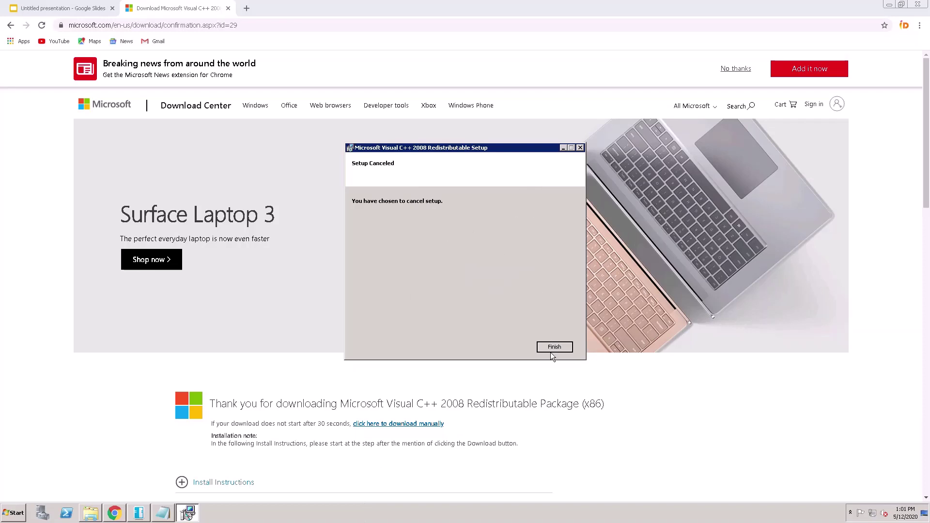
click(581, 148)
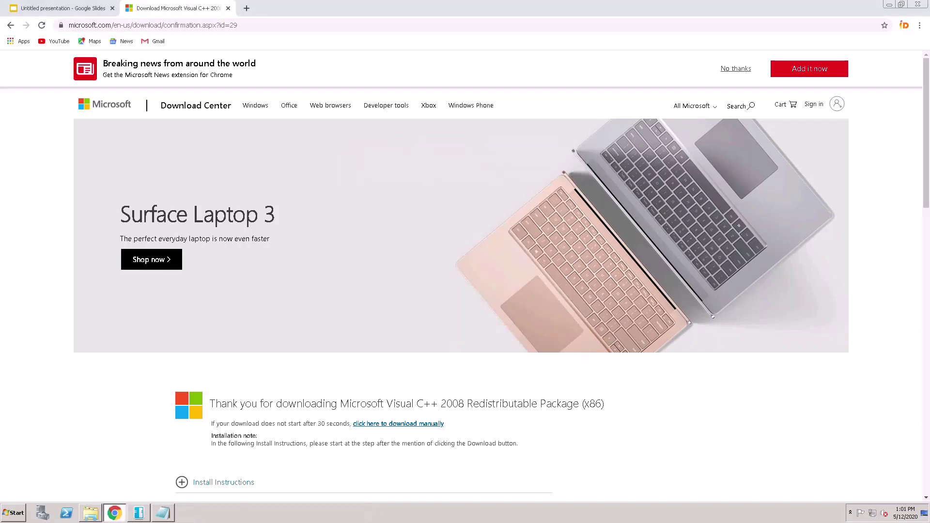
Download ZoomInstaller.exe by selecting its URL in Notepad and loading it in a new Chrome tab
click(164, 514)
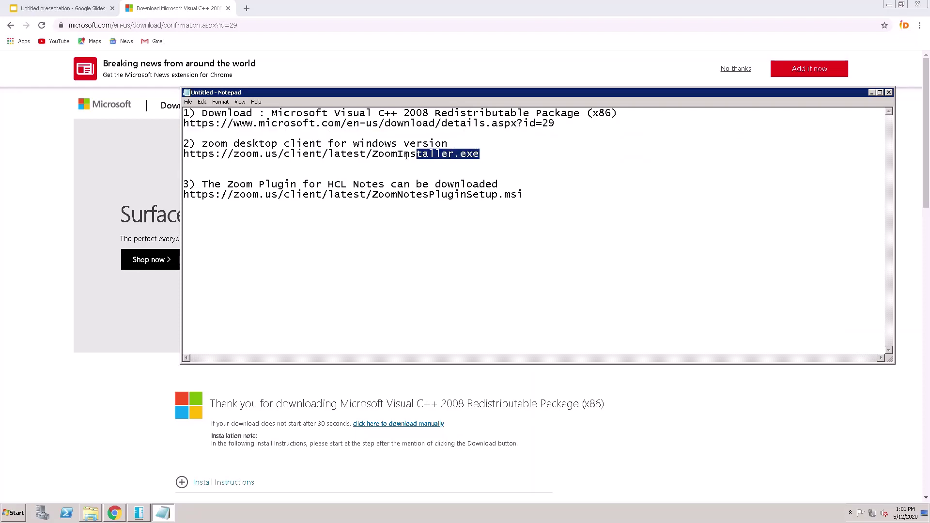
drag(479, 154, 189, 162)
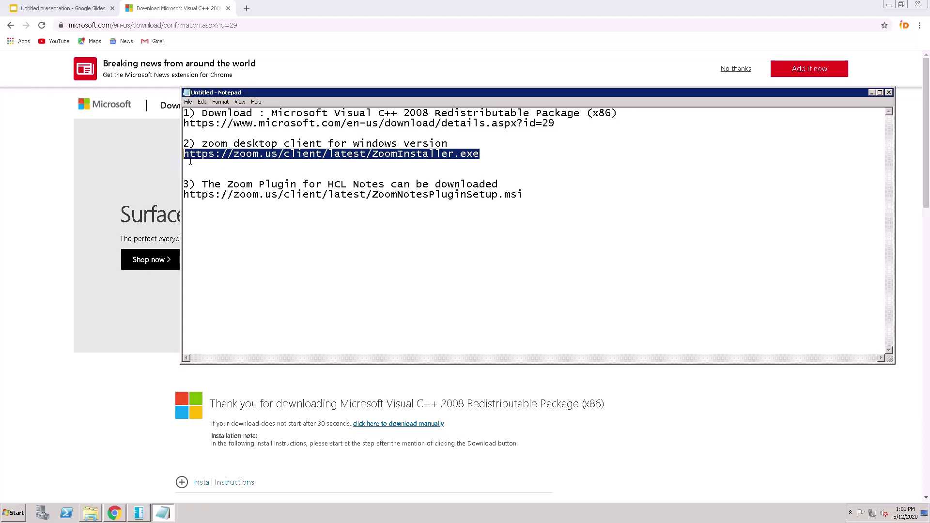
click(244, 11)
click(227, 8)
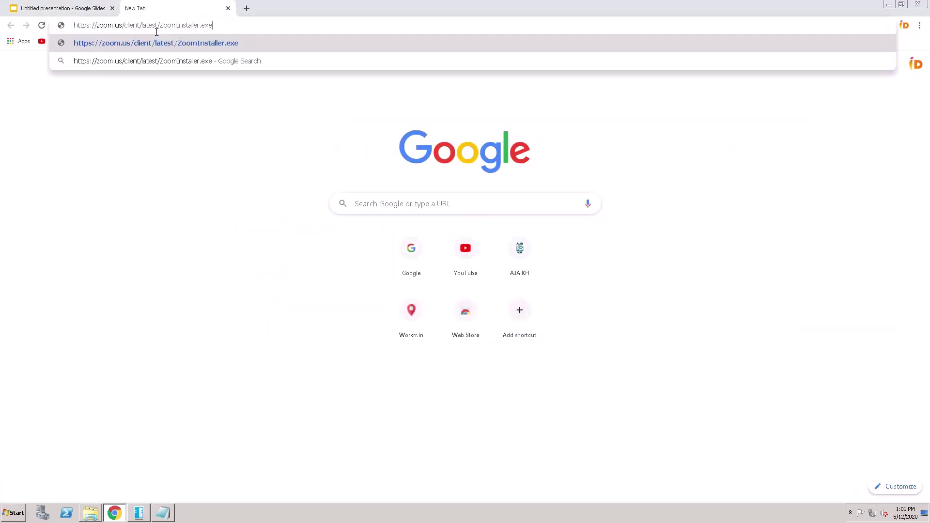
key(Return)
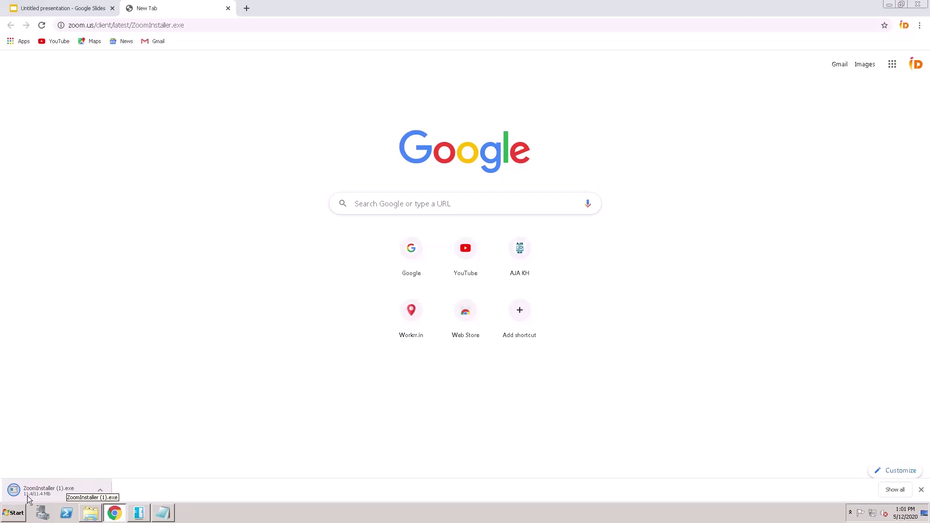
Run the downloaded ZoomInstaller from the shelf so Zoom Cloud Meetings installs and opens
click(61, 499)
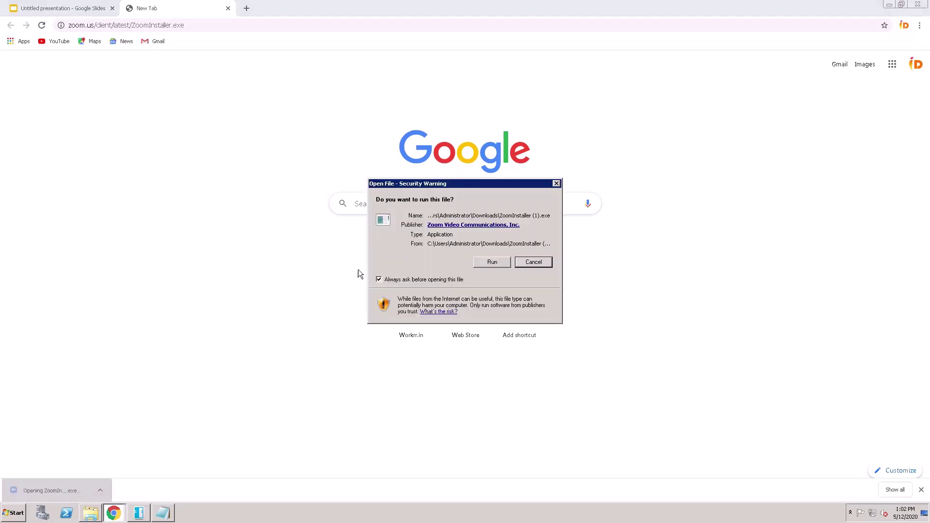
click(498, 265)
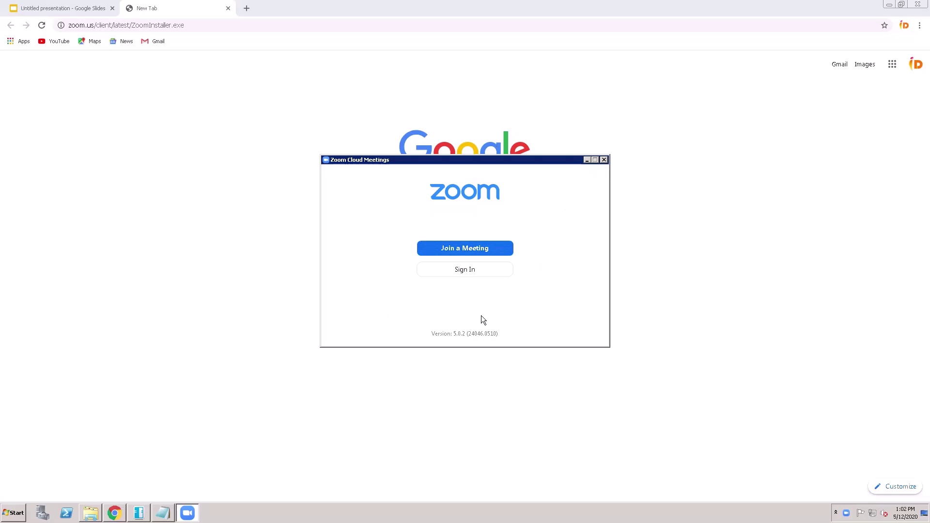
Sign Zoom in with the Google account via Zoom Launcher, then close the Zoom home window
click(457, 274)
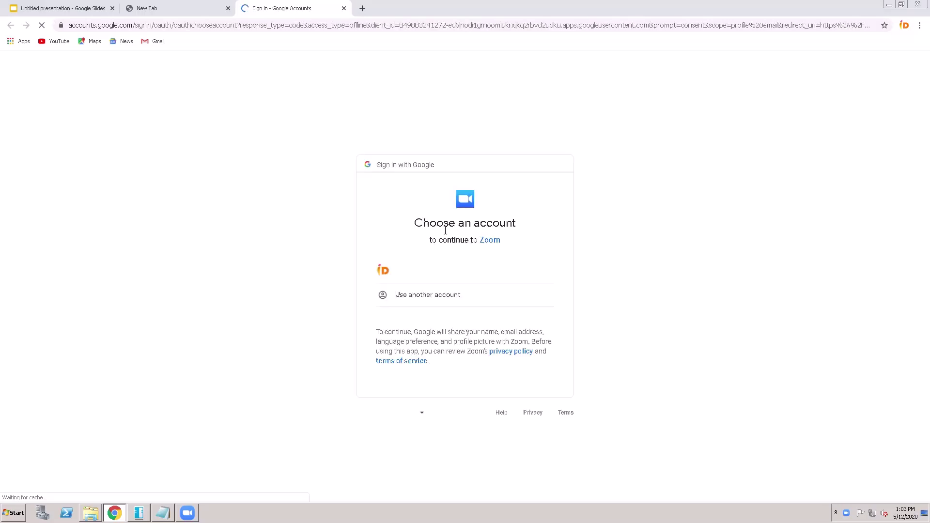
click(428, 280)
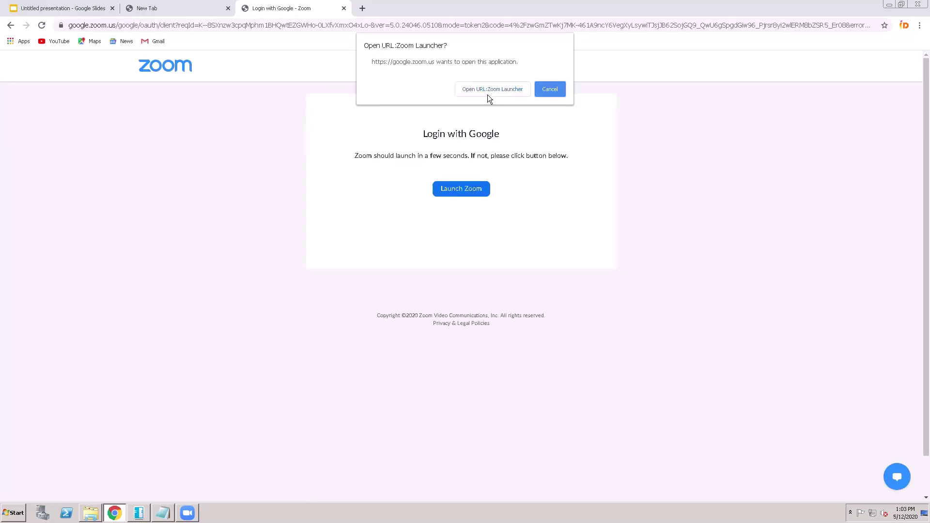
click(488, 95)
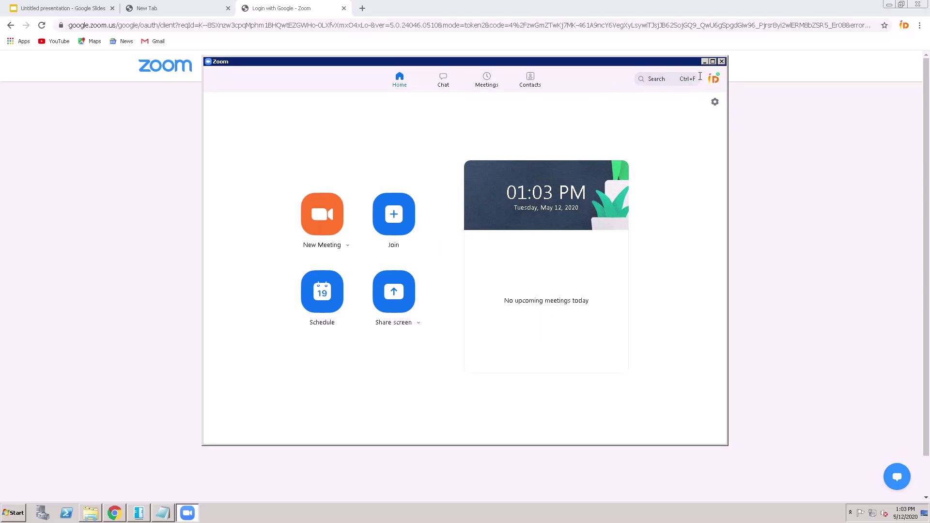
click(722, 62)
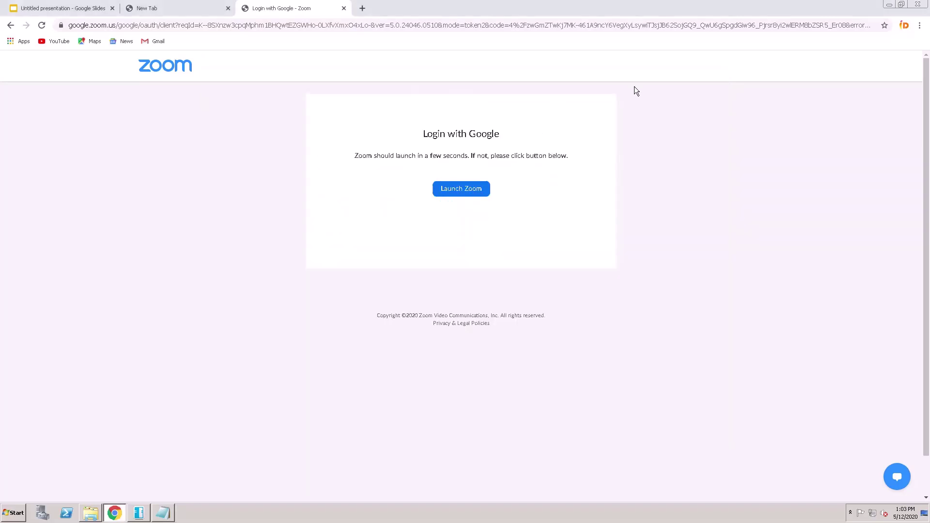
Close the Chrome tabs, launch IBM Notes from the desktop and log in to the Workspace
click(343, 8)
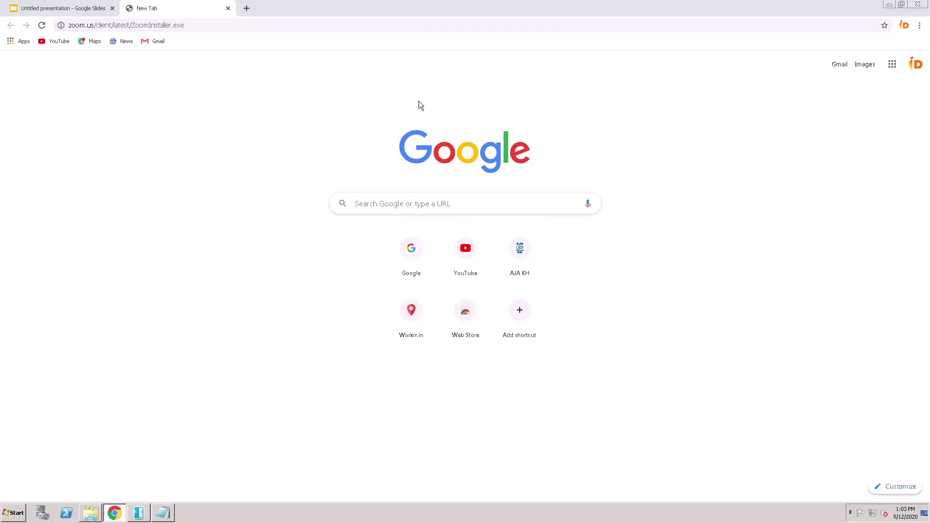
click(227, 9)
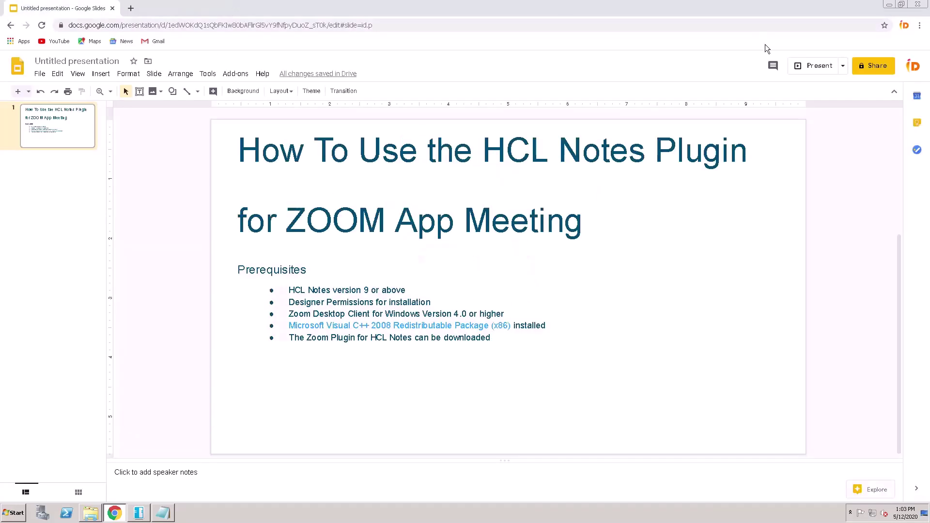
click(889, 5)
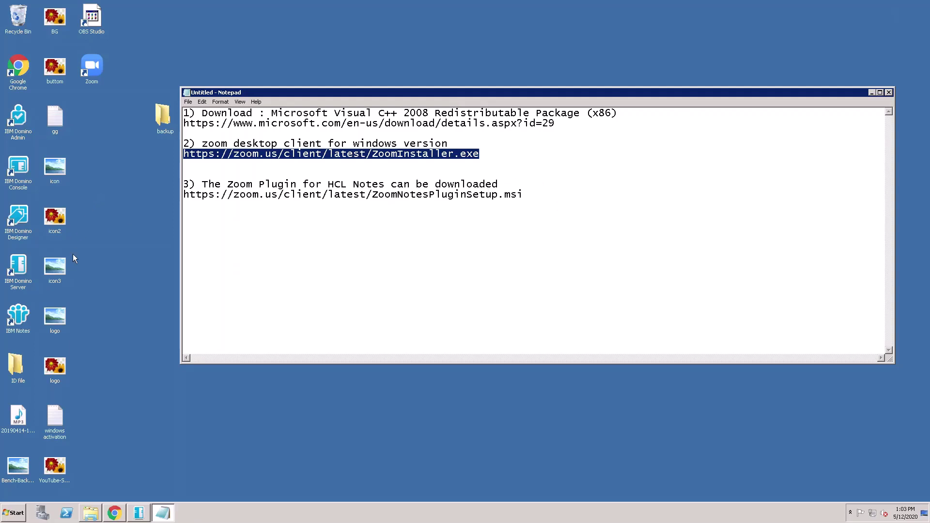
double_click(22, 324)
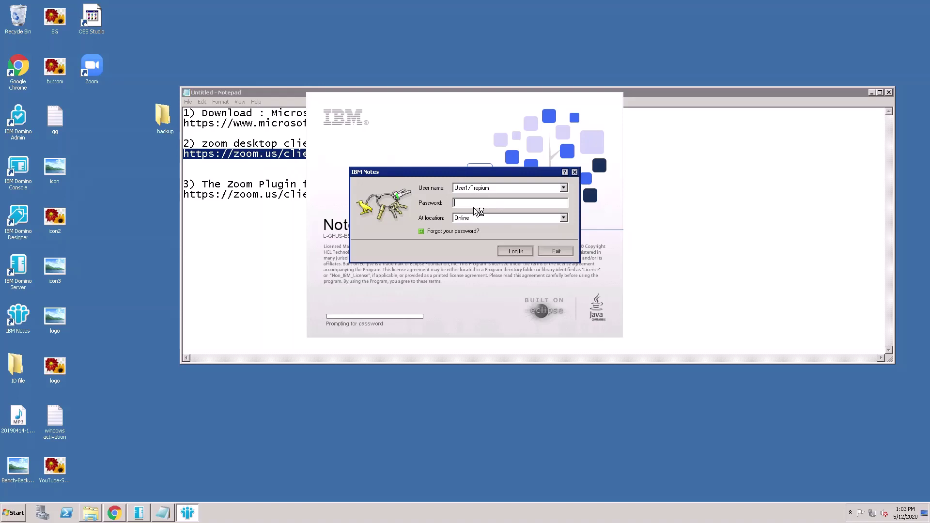
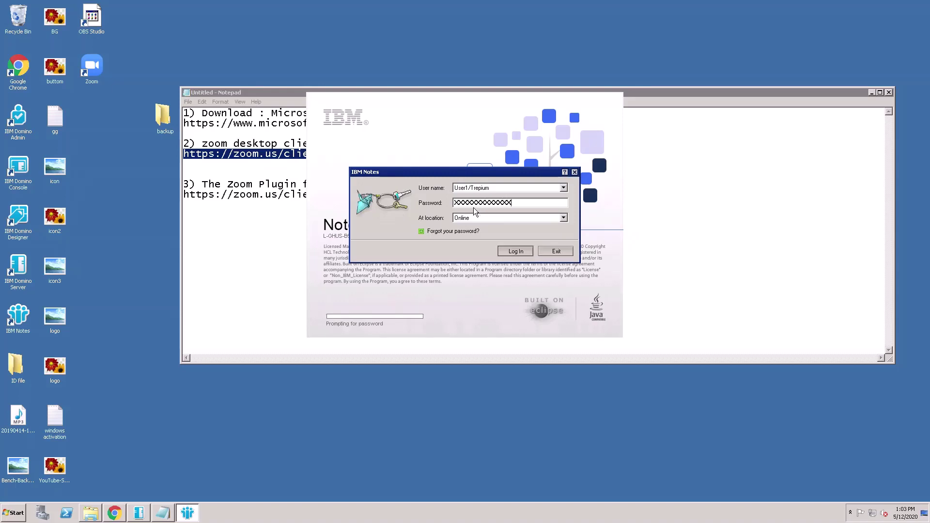
click(515, 252)
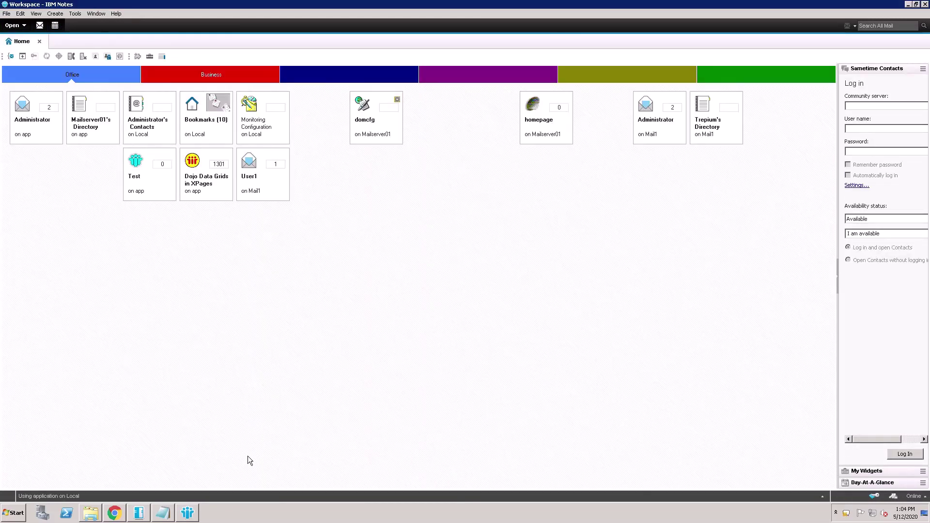
Select the ZoomNotesPluginSetup.msi URL in Notepad and bring Chrome forward to download it
click(163, 513)
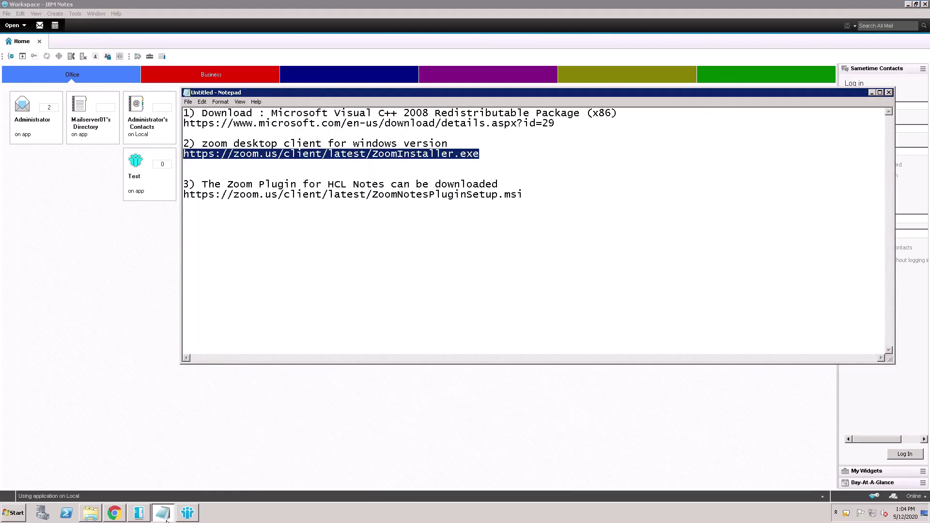
drag(531, 201, 188, 205)
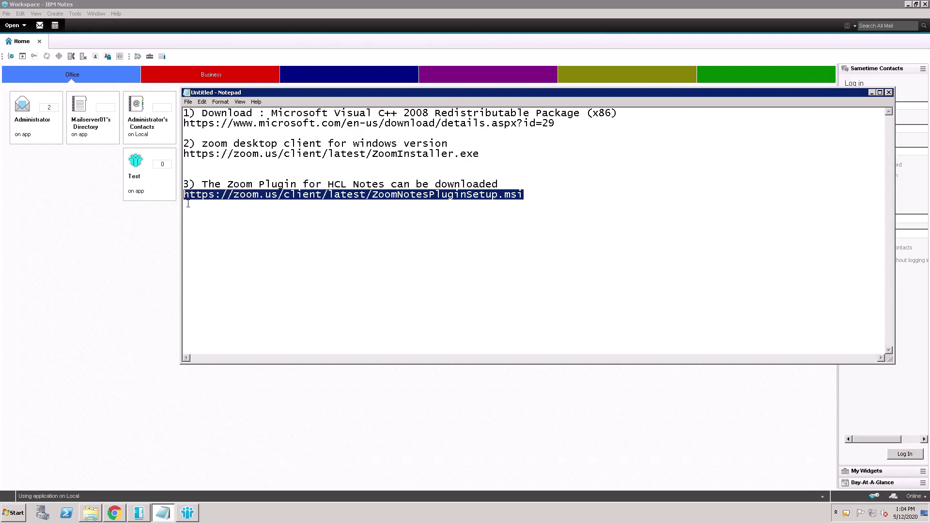
click(117, 514)
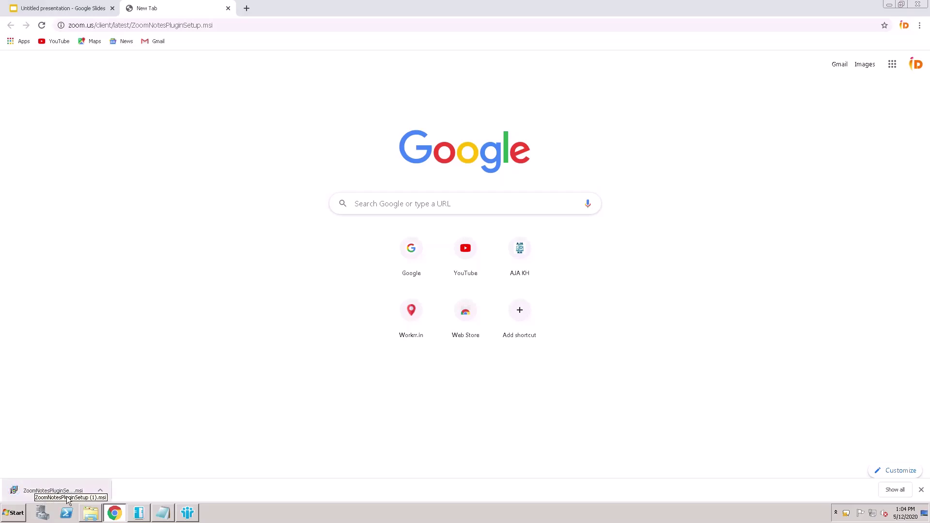
Run the Zoom Notes plugin installer, submit the ID password and dismiss the not-authorized warning
click(53, 491)
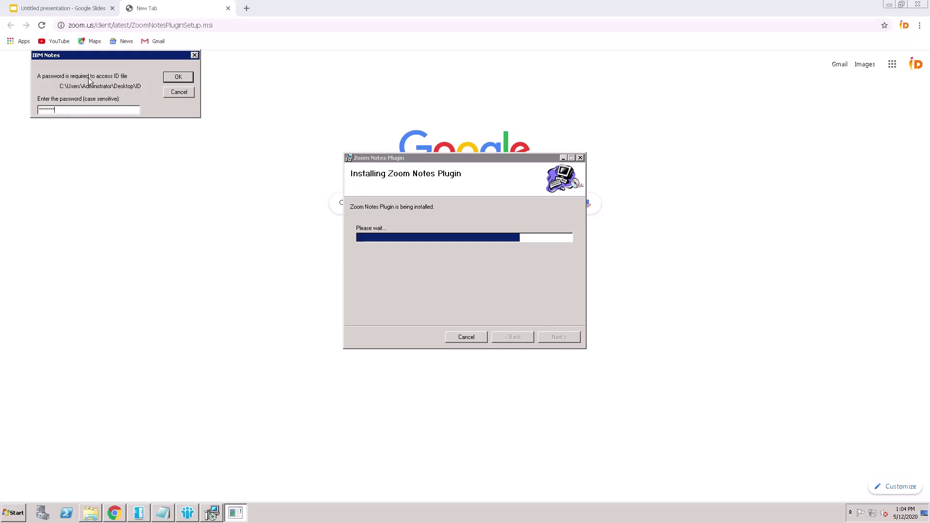
click(182, 81)
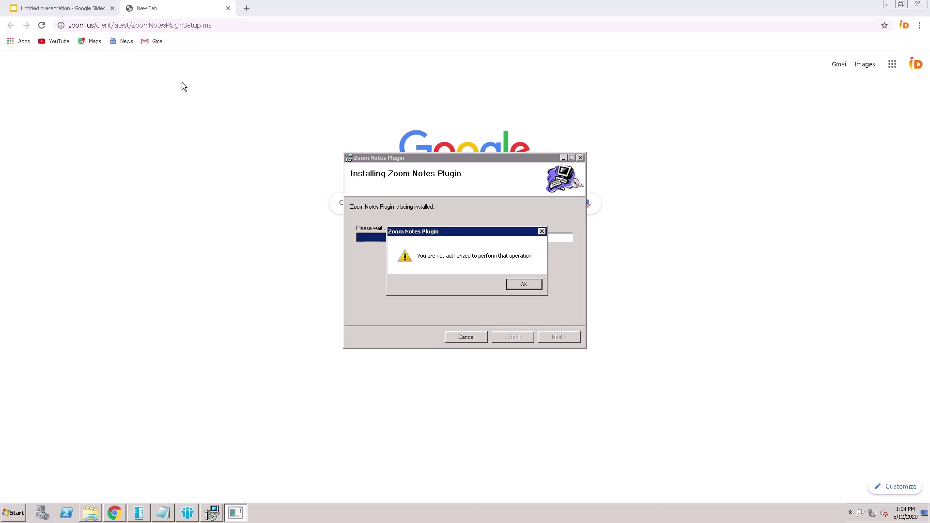
click(523, 291)
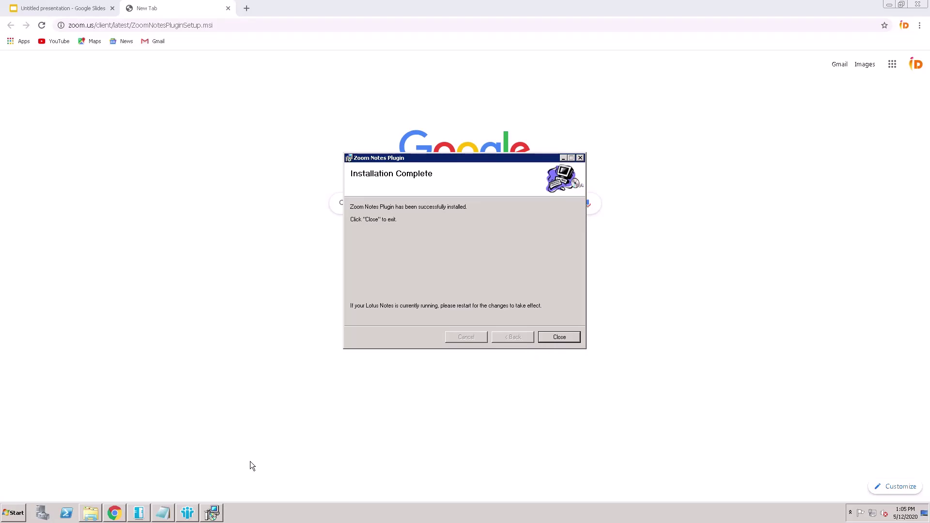
Check the Downloads folder and installer windows, then bring IBM Notes forward
click(92, 513)
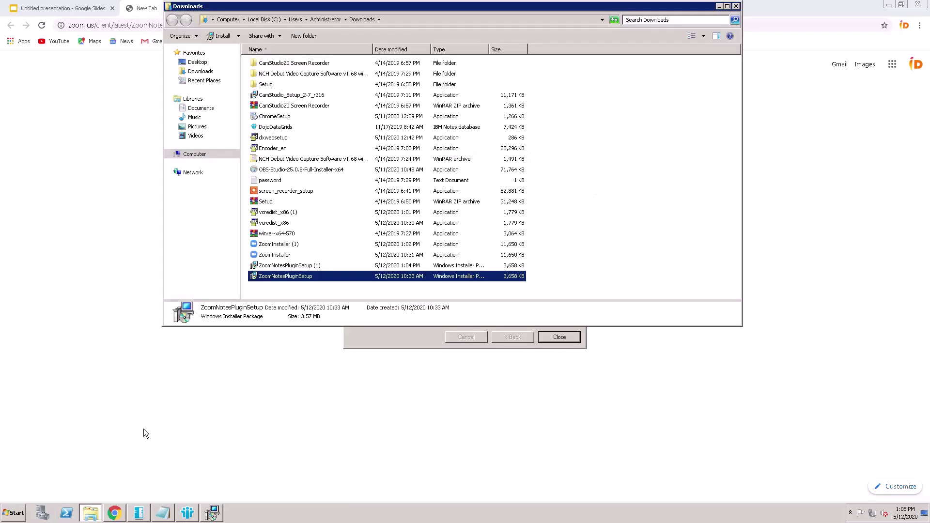
click(212, 513)
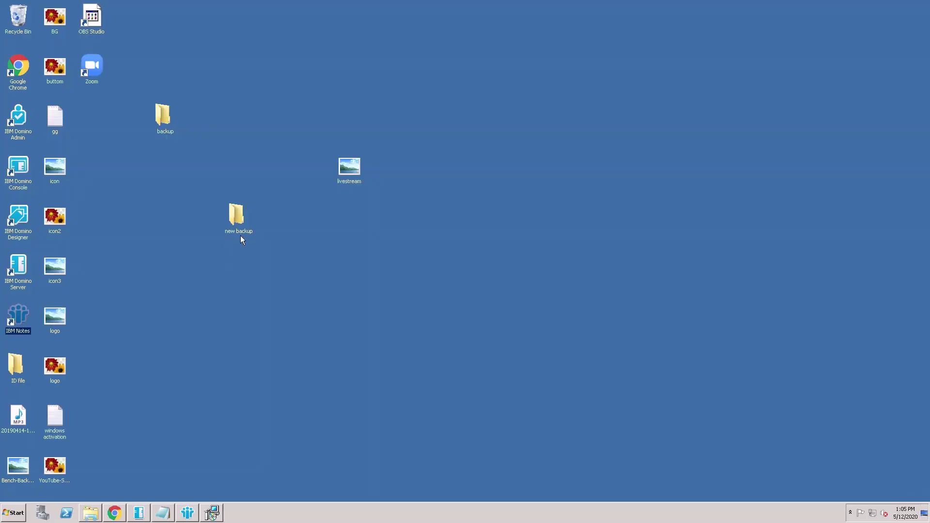
click(240, 231)
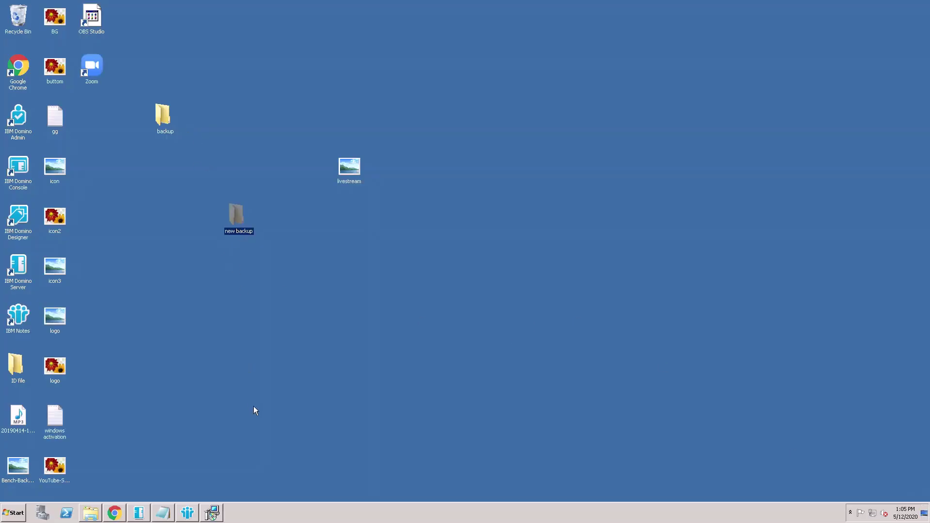
click(188, 513)
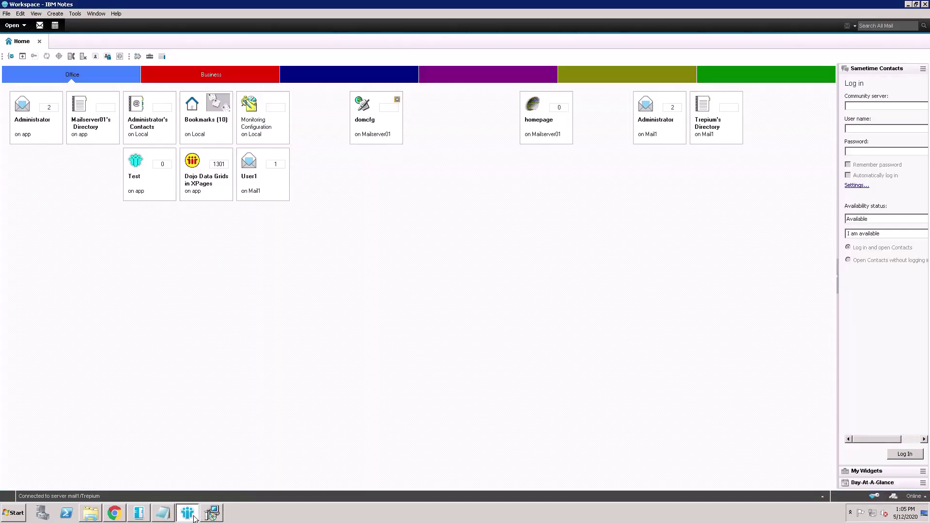
click(14, 25)
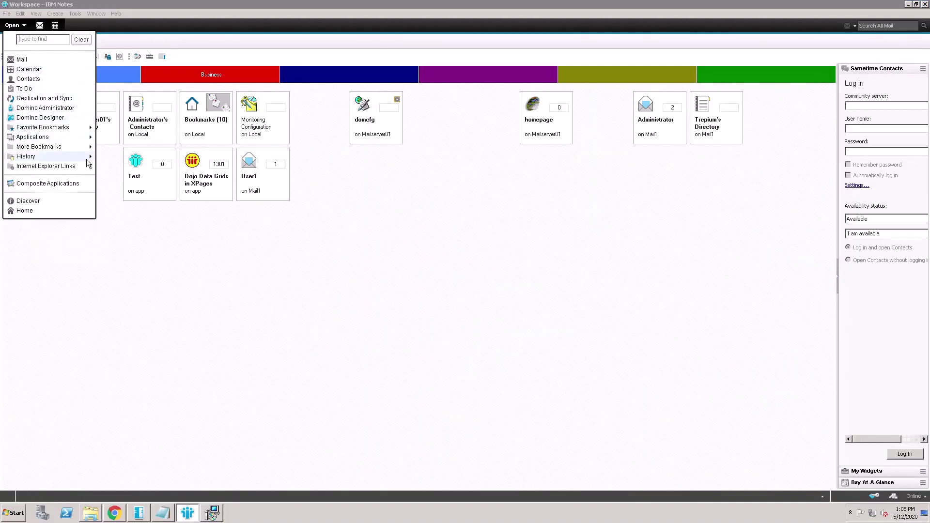
click(13, 26)
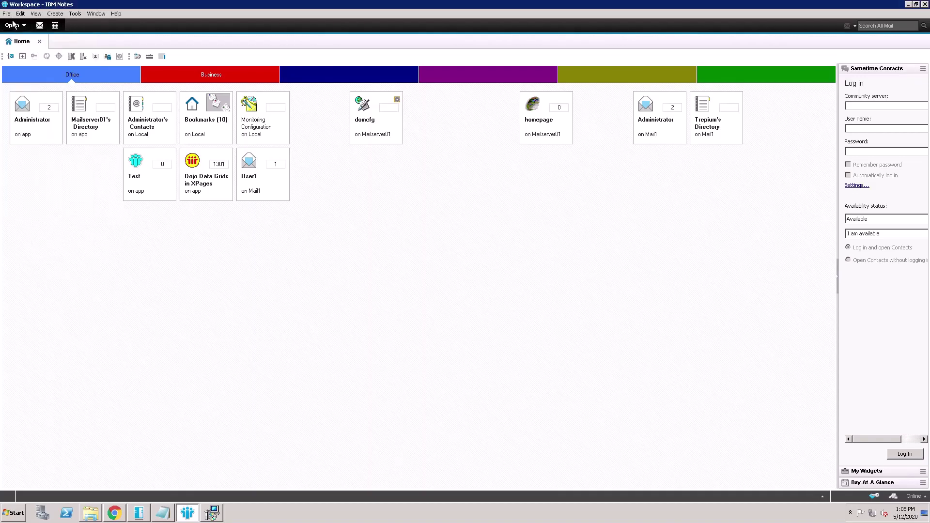
Switch ID via File > Security to Administrator.id and log in with its password
click(6, 13)
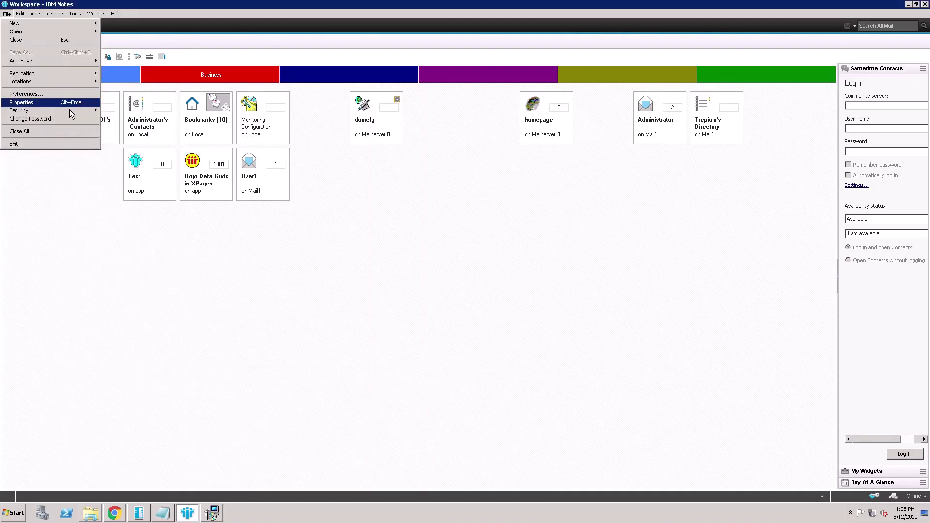
mouse_move(51, 111)
click(127, 141)
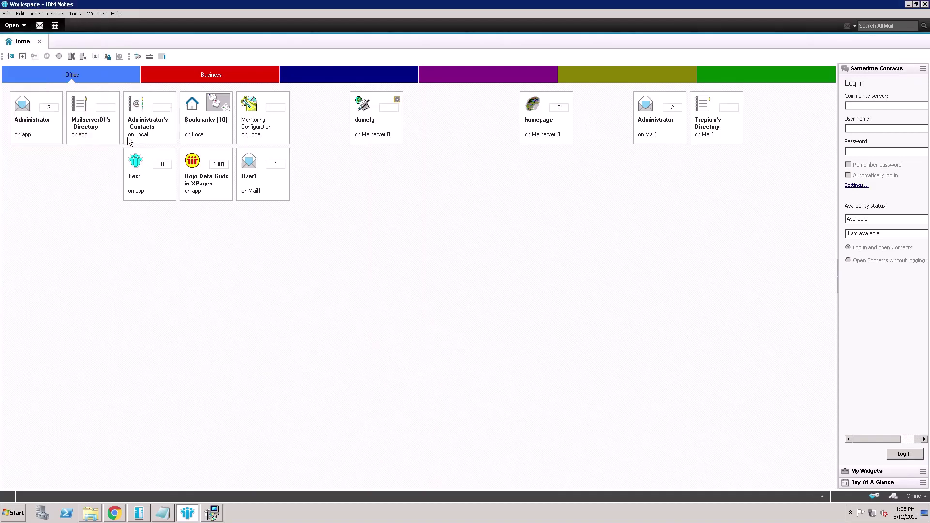
double_click(87, 62)
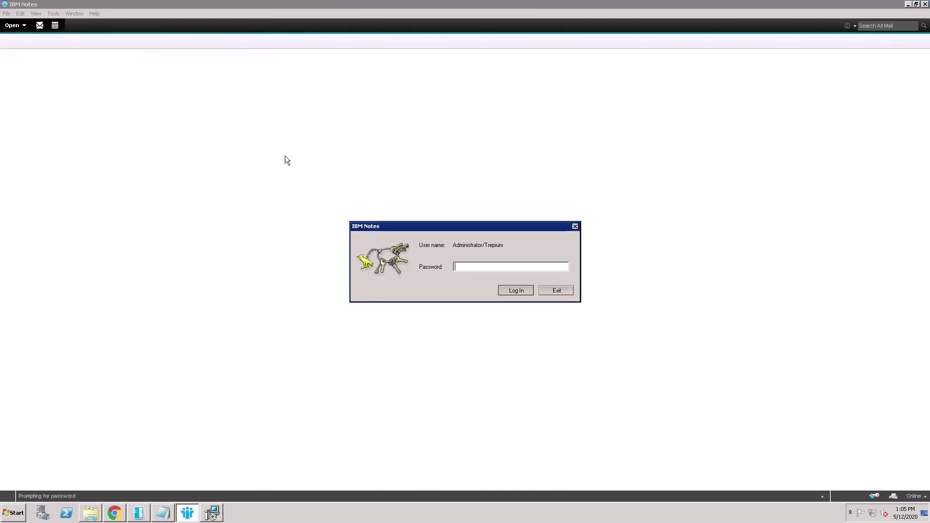
text(password)
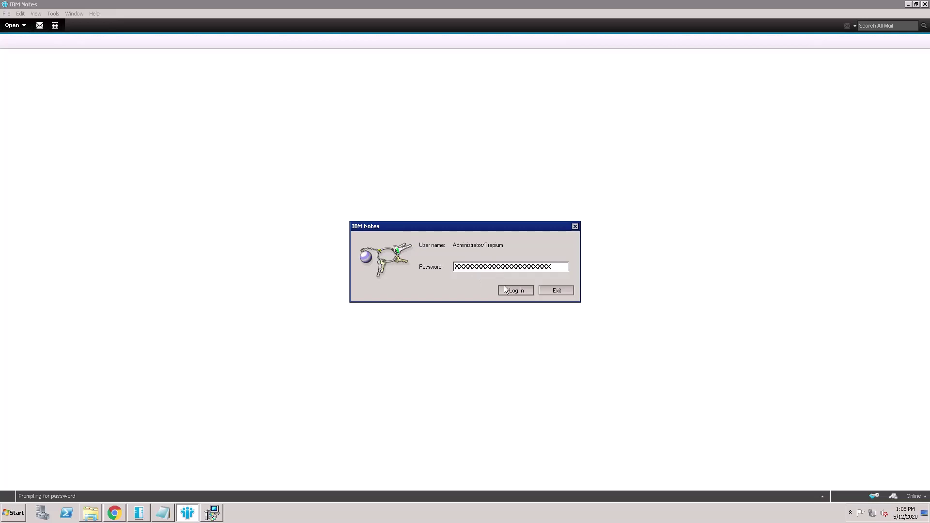
click(505, 286)
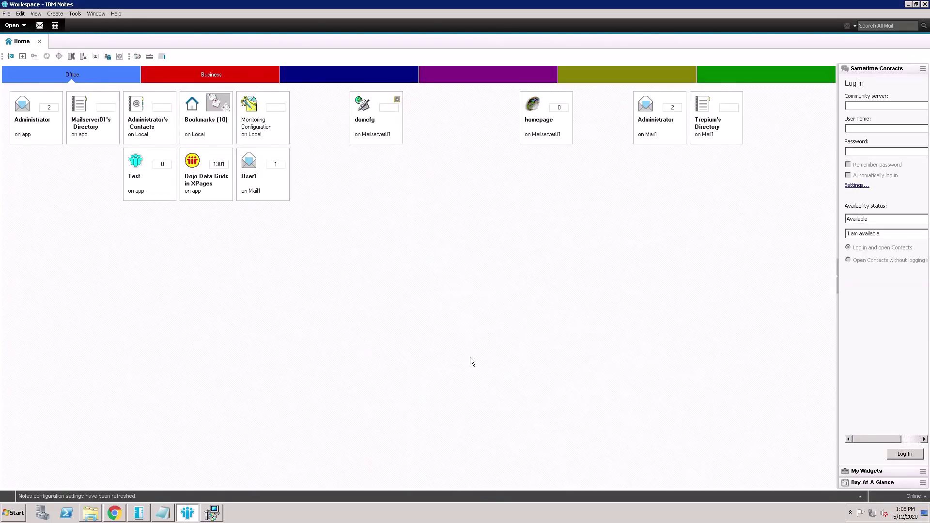
Close the Installation Complete dialog of the Zoom Notes Plugin installer
click(213, 515)
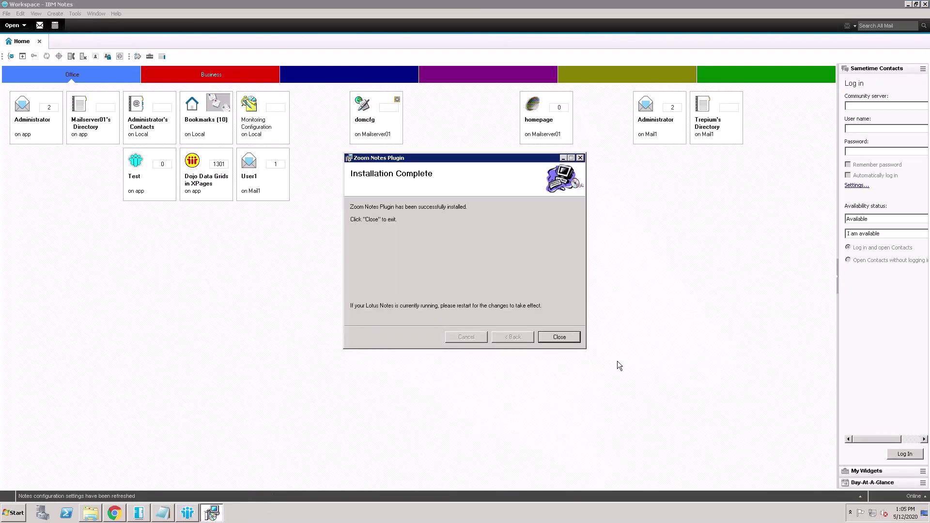
click(561, 337)
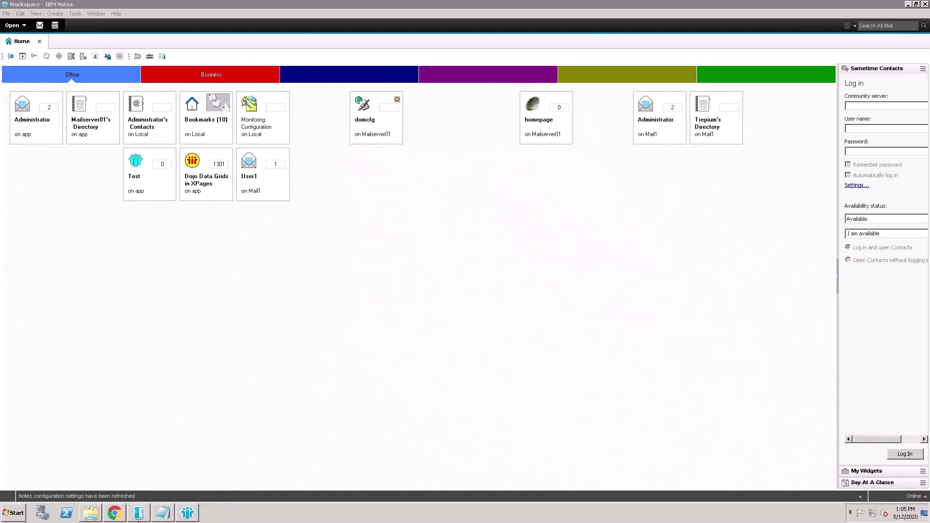
Run the ZoomNotesPluginSetup (1) package again from Downloads as a repair
click(116, 513)
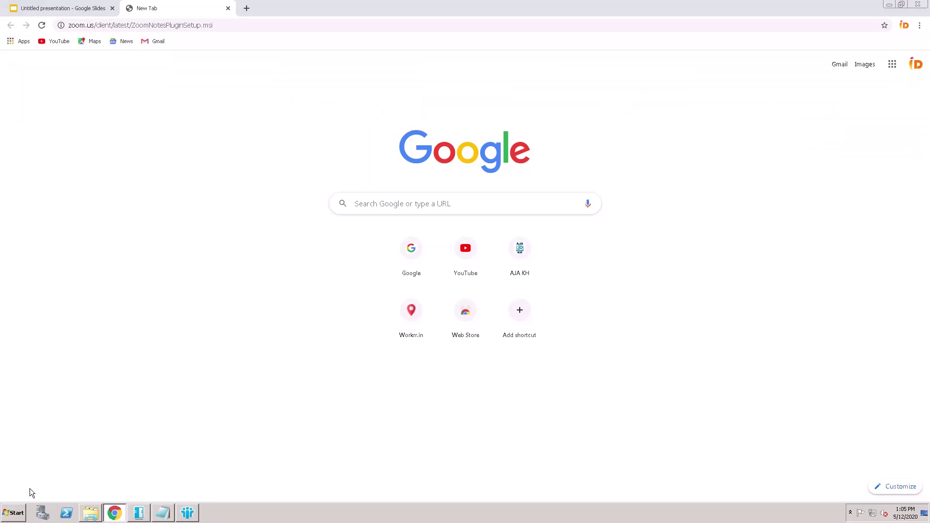
click(93, 513)
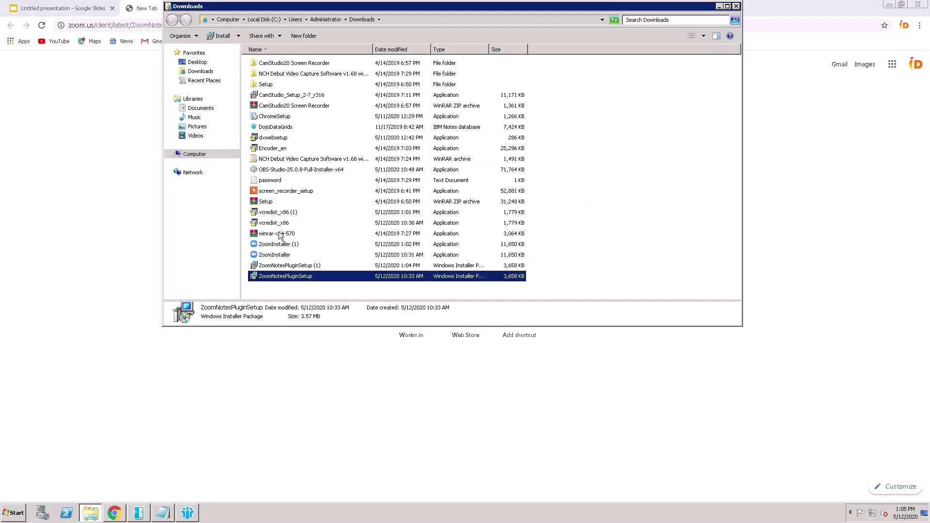
click(289, 271)
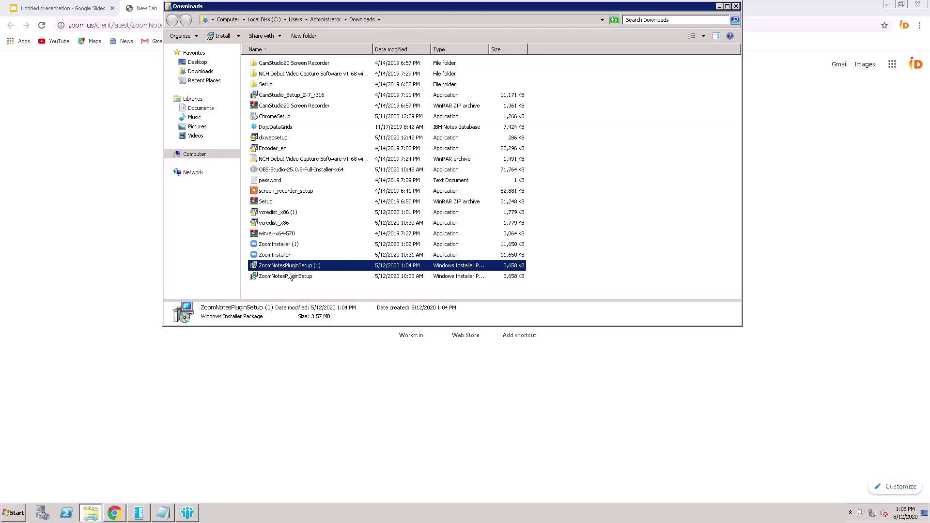
double_click(289, 272)
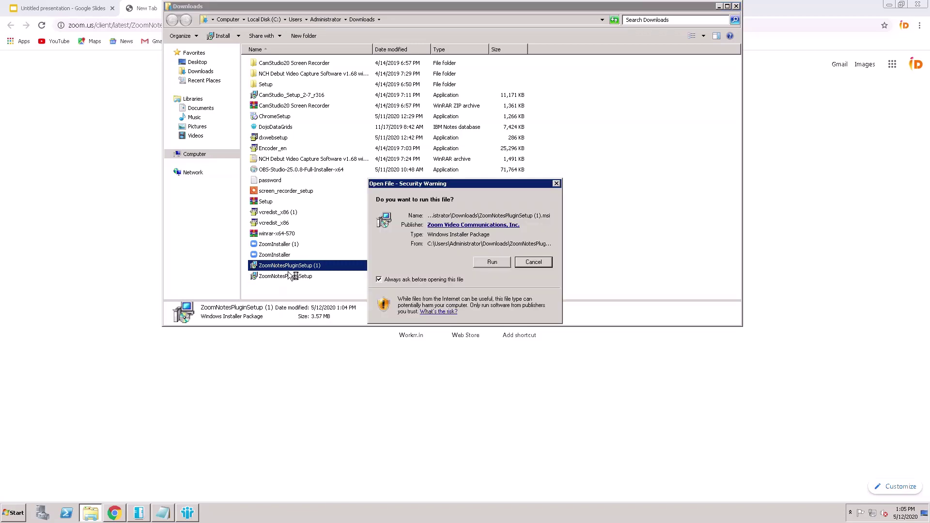
click(494, 263)
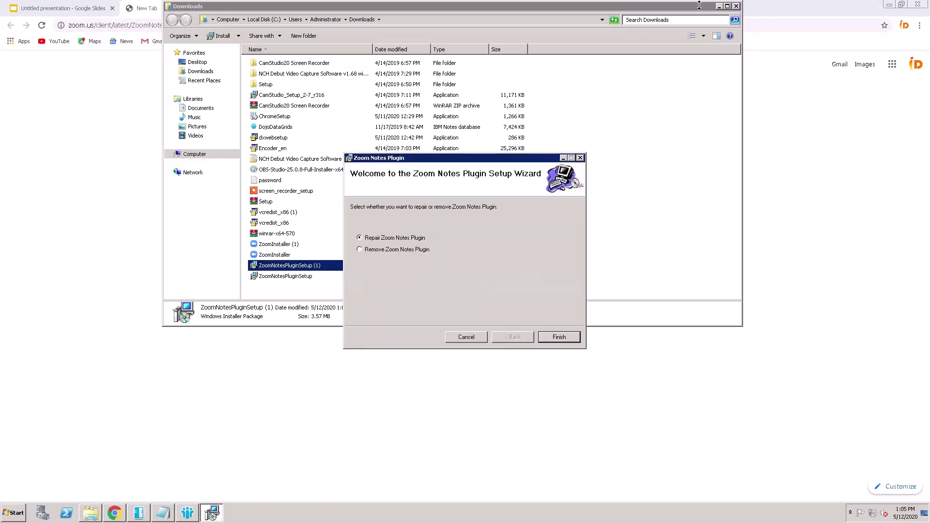
click(736, 6)
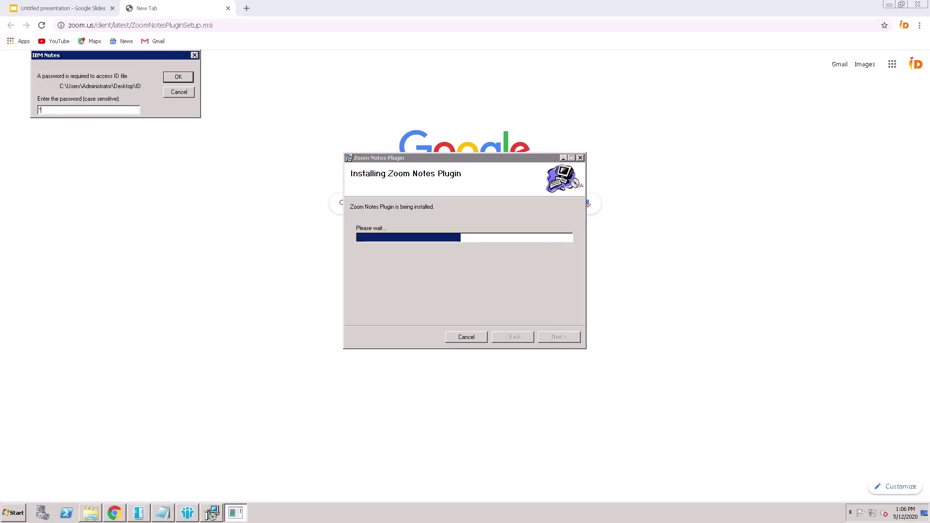
text(**)
Enter the ID file password and close the finished plugin installer
click(178, 83)
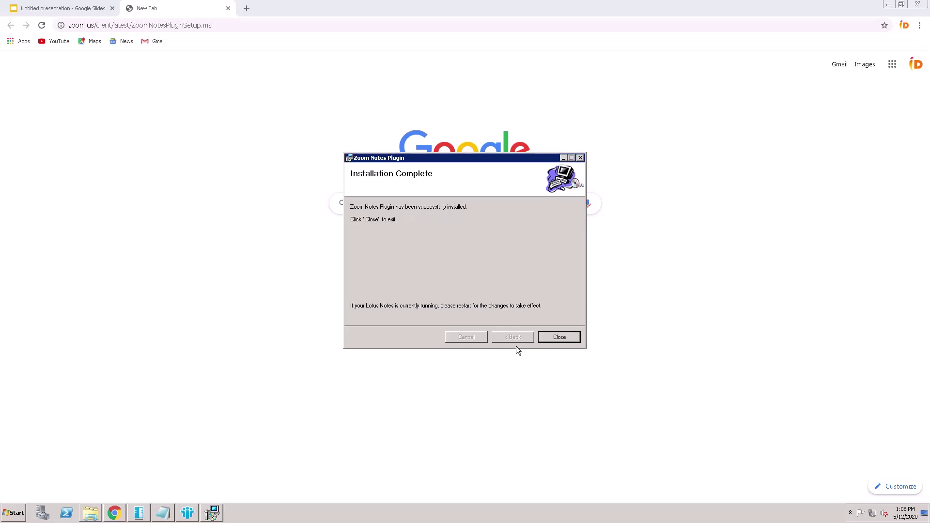
click(563, 338)
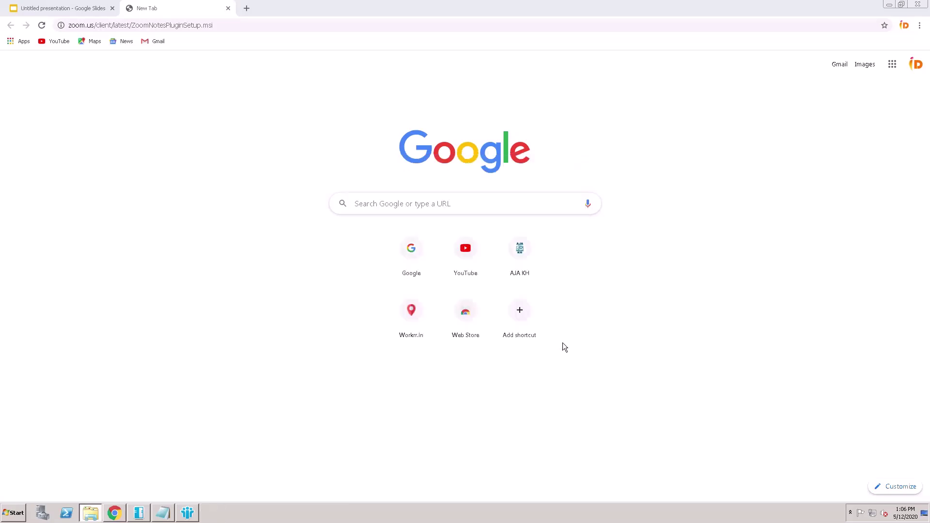
Return to IBM Notes and open the Administrator mailbox on Mail1
click(889, 6)
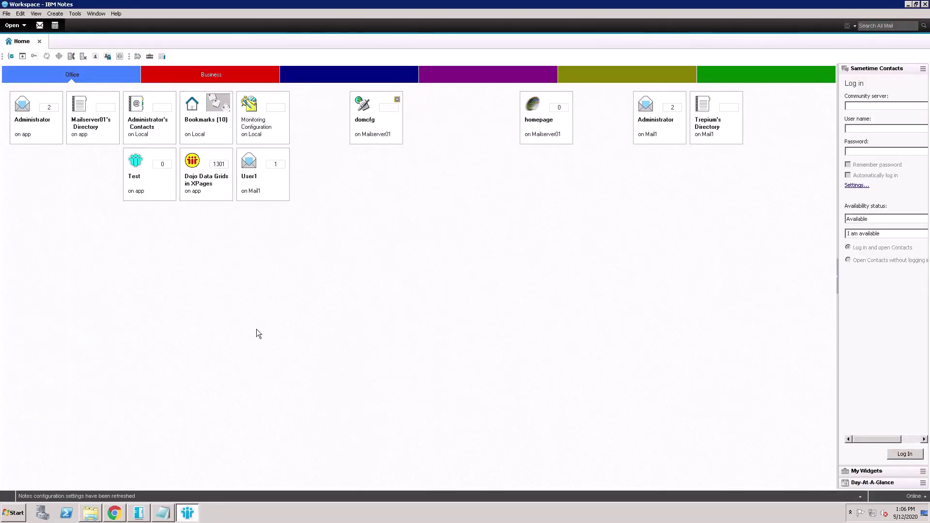
click(7, 14)
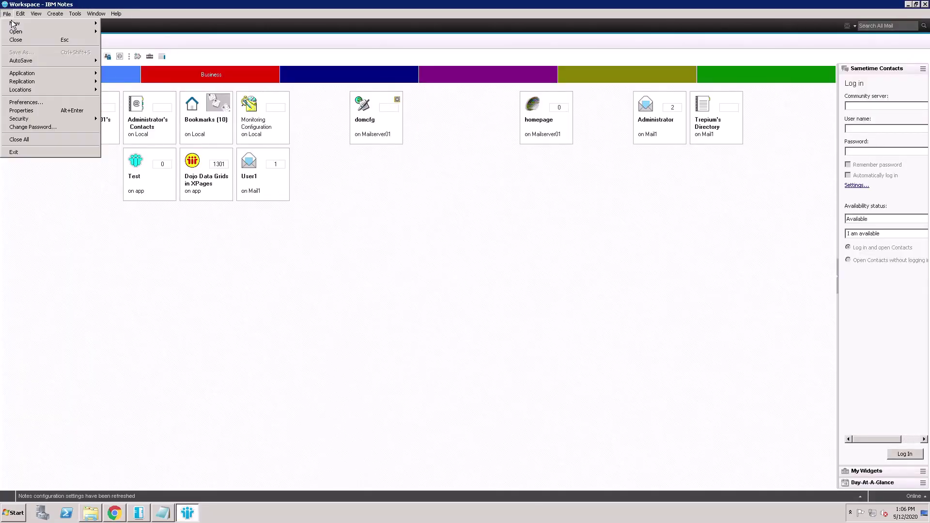
mouse_move(19, 118)
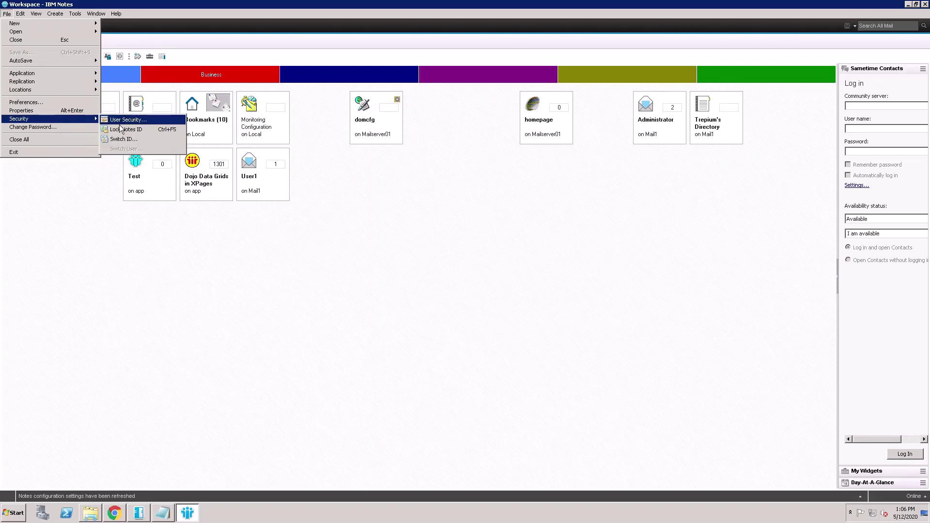
click(124, 128)
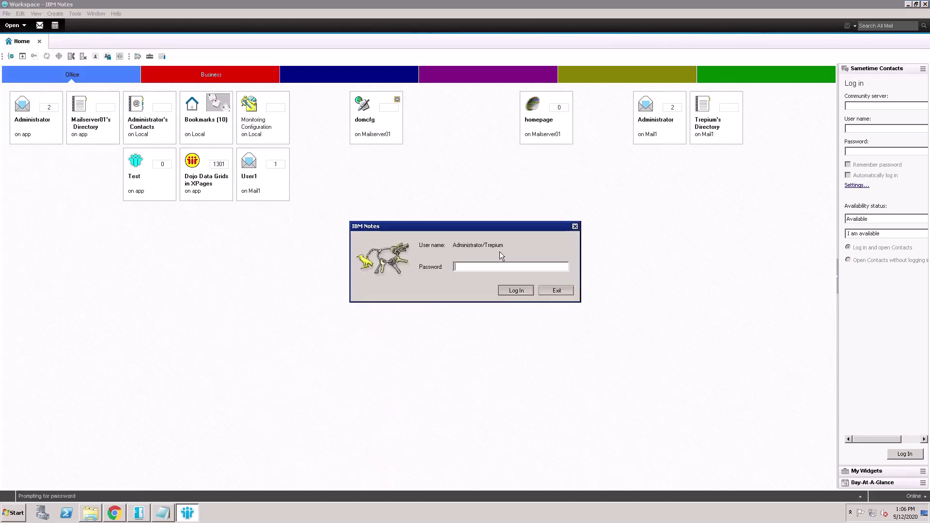
click(571, 294)
click(662, 140)
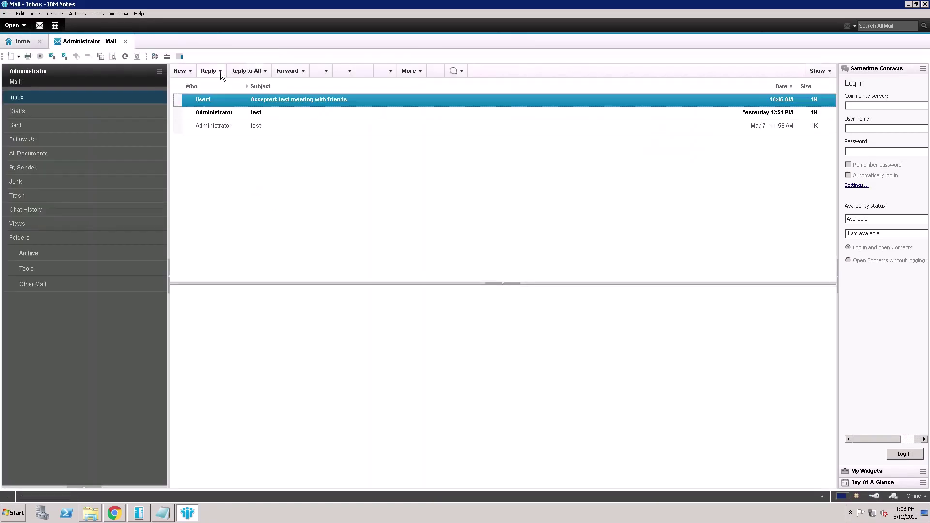
Delete the Accepted: test meeting with friends reply and start a new Meeting entry
mouse_move(258, 112)
key(Delete)
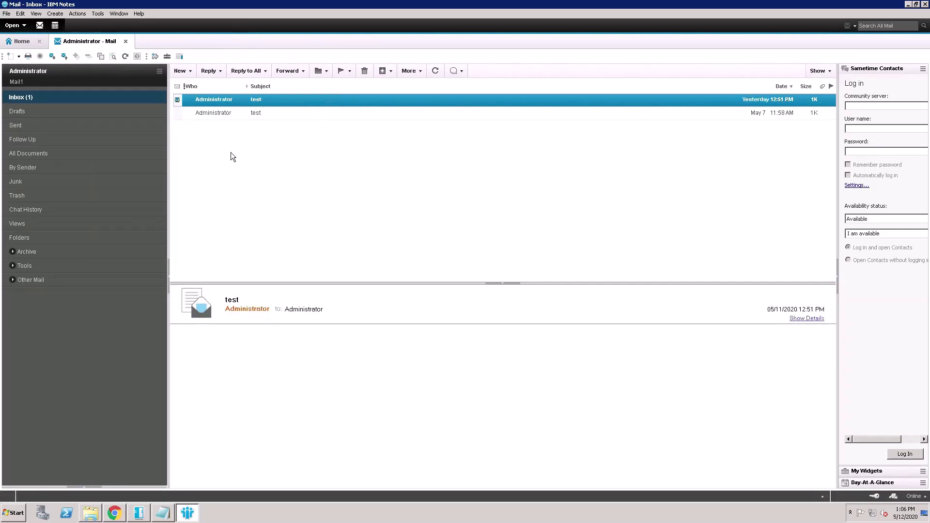
right_click(257, 168)
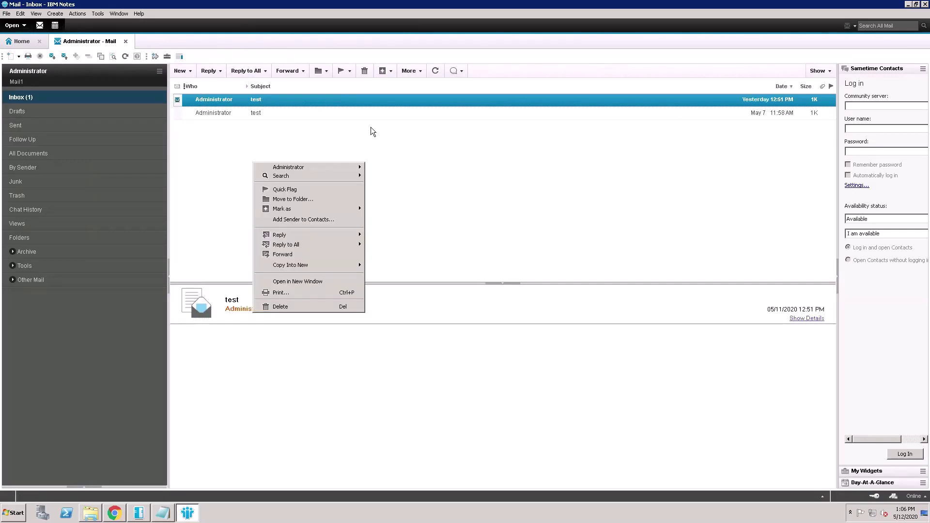
click(441, 168)
click(181, 71)
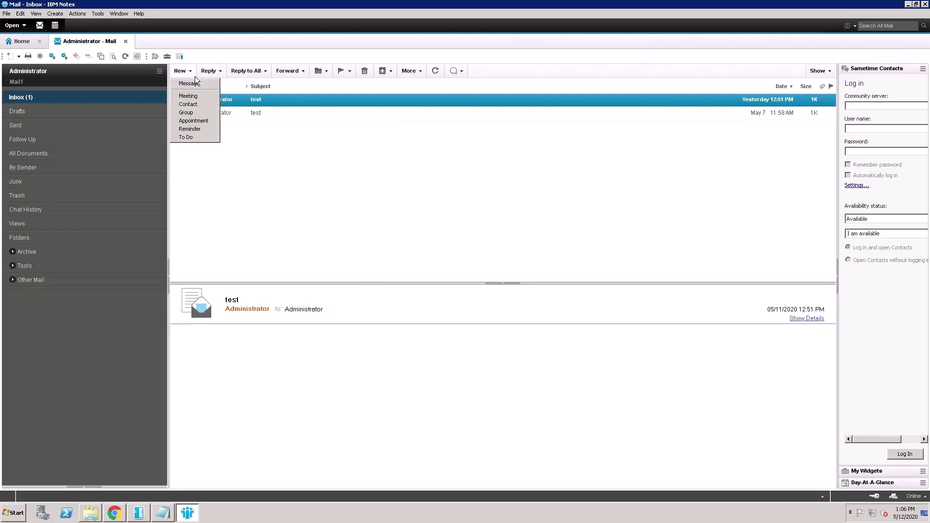
Title the entry Team Meeting and set it for Wednesday 05/13/2020, 1:15–2:15 PM
click(201, 105)
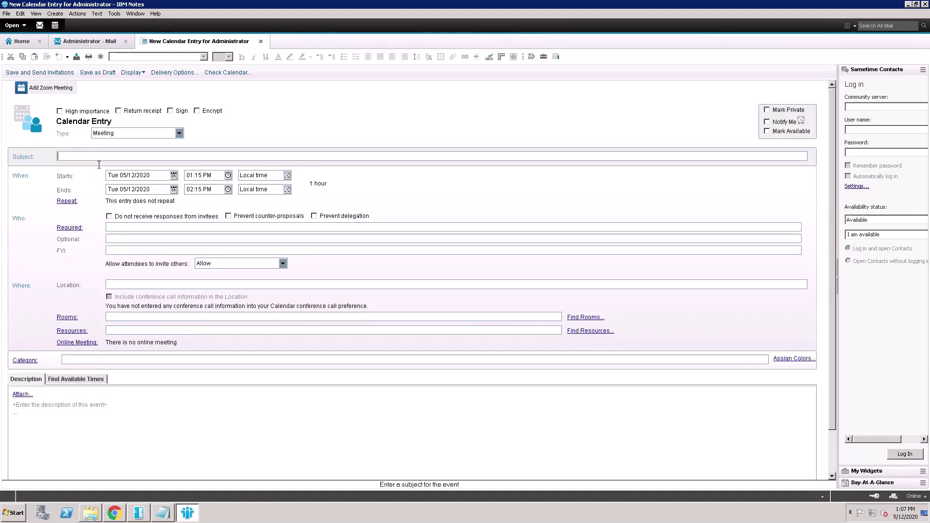
text(Team )
text(Mee)
text(ting)
click(174, 176)
click(149, 222)
click(174, 189)
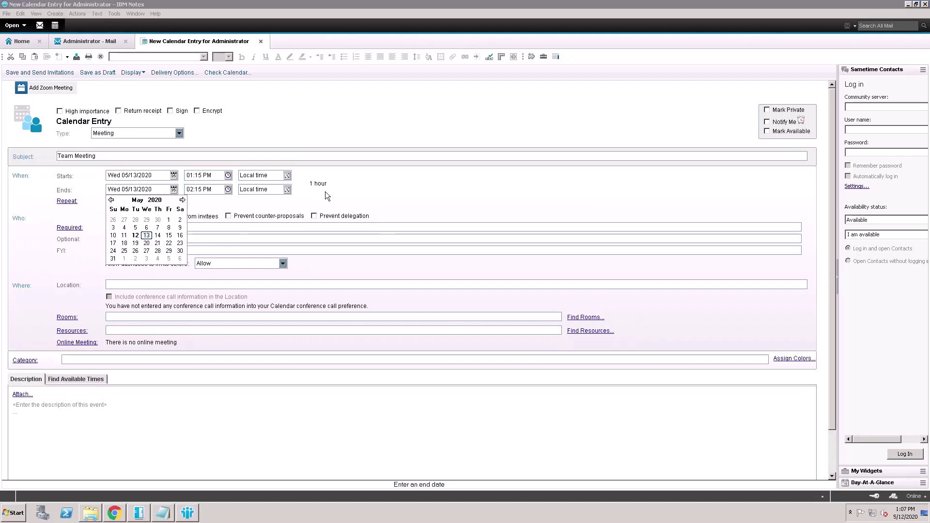
click(368, 192)
Add User1, User2 and User3 as required invitees via autocomplete
click(151, 230)
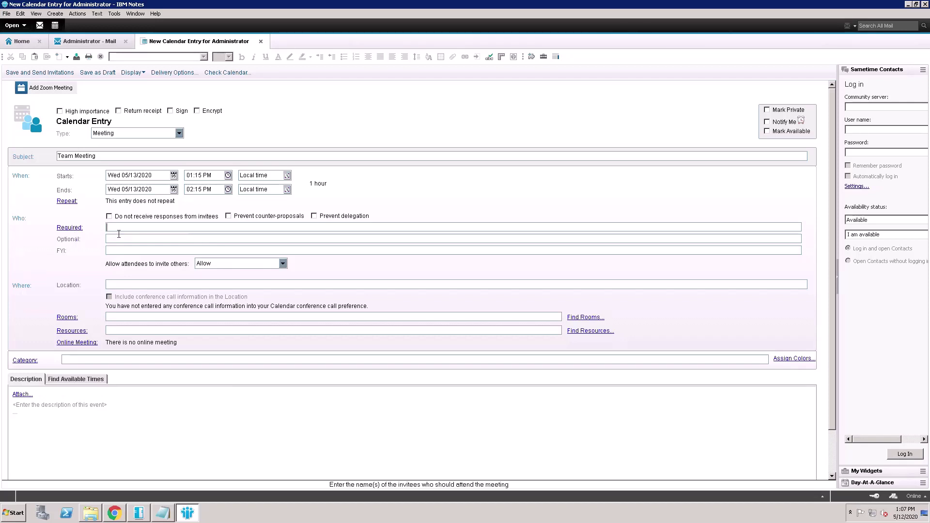
text(user1)
key(Return)
text(user)
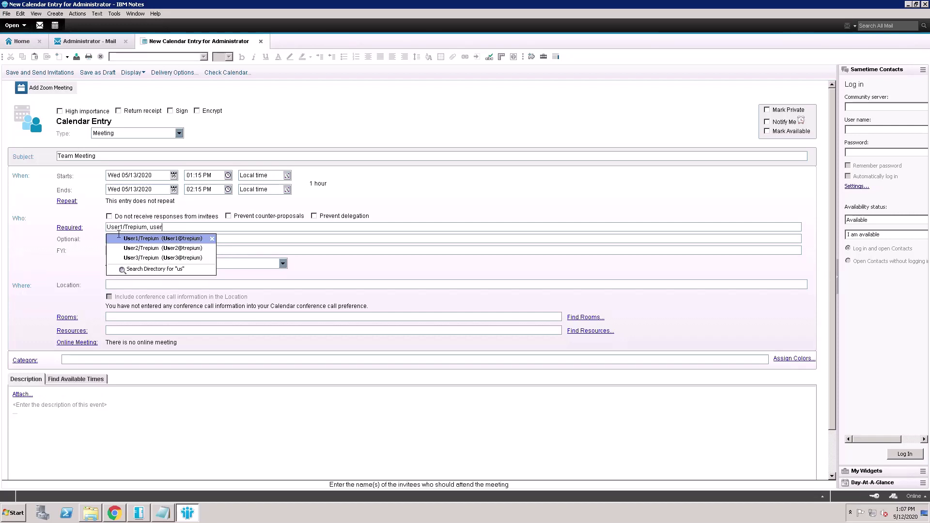
key(Down)
key(Return)
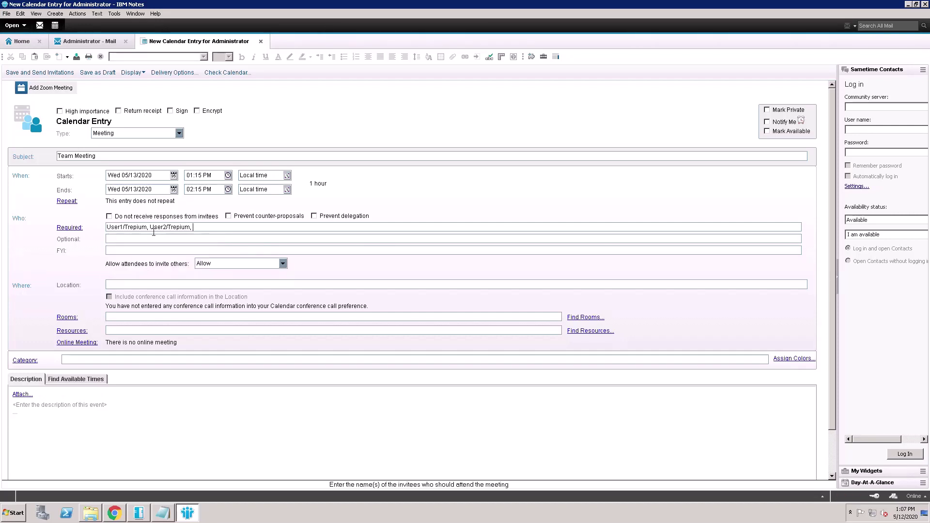
text(user2)
key(BackSpace)
text(3)
key(Return)
key(Tab)
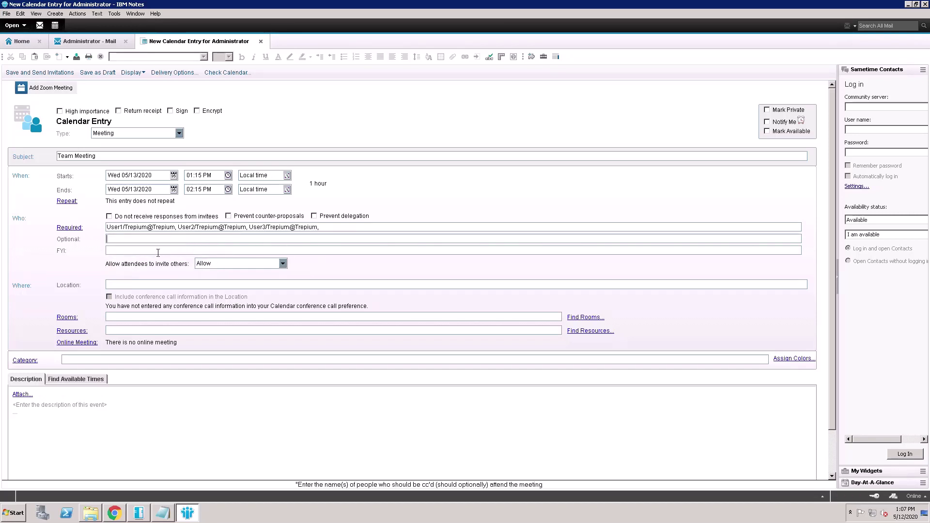
click(147, 252)
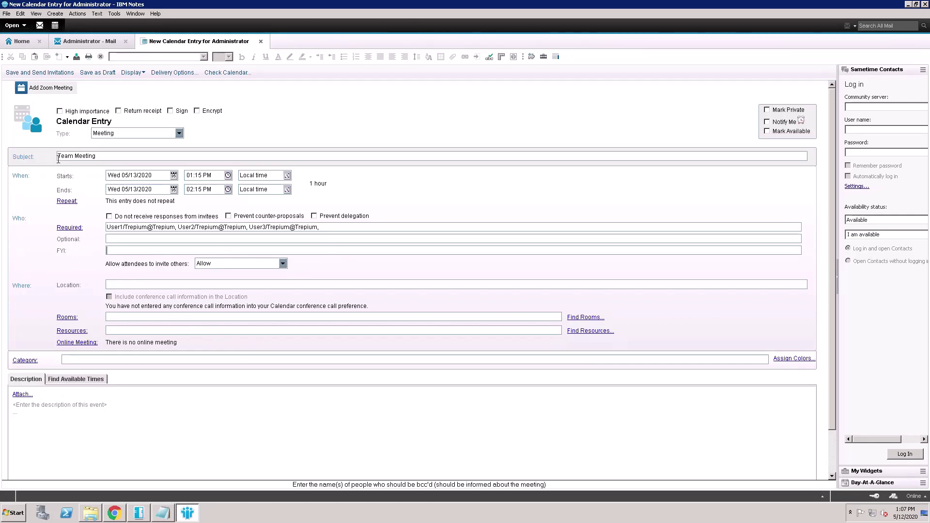
Add a Zoom meeting with join link and meeting ID to the entry's description
click(43, 92)
click(55, 93)
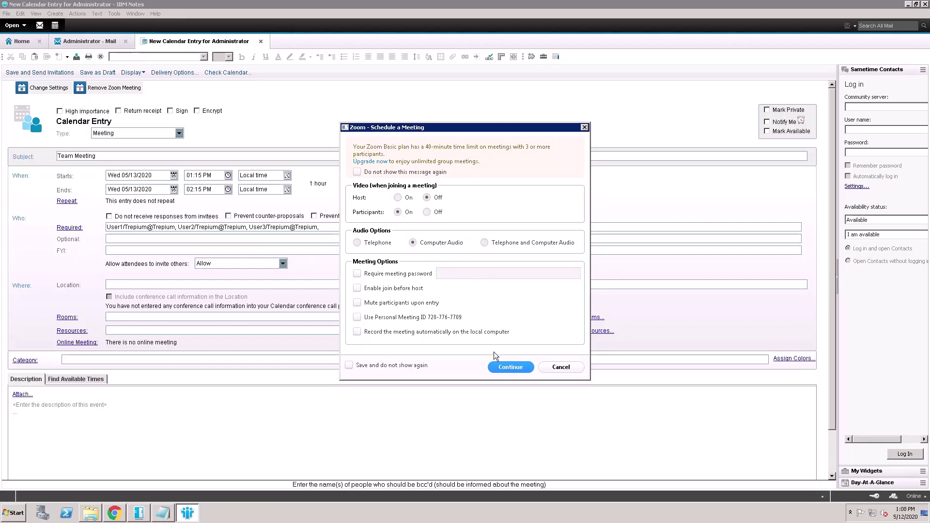
click(512, 368)
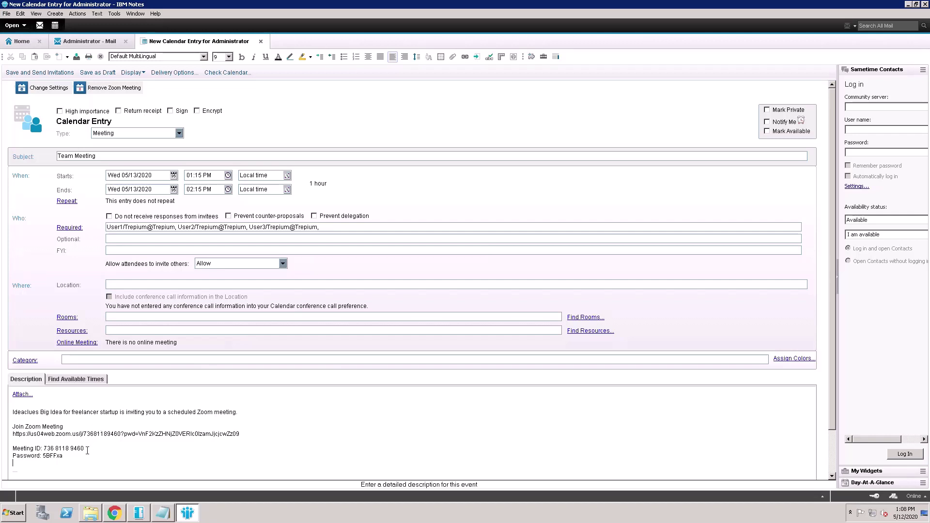
Save and send the Team Meeting invitations, confirming the time-limit notice
click(84, 458)
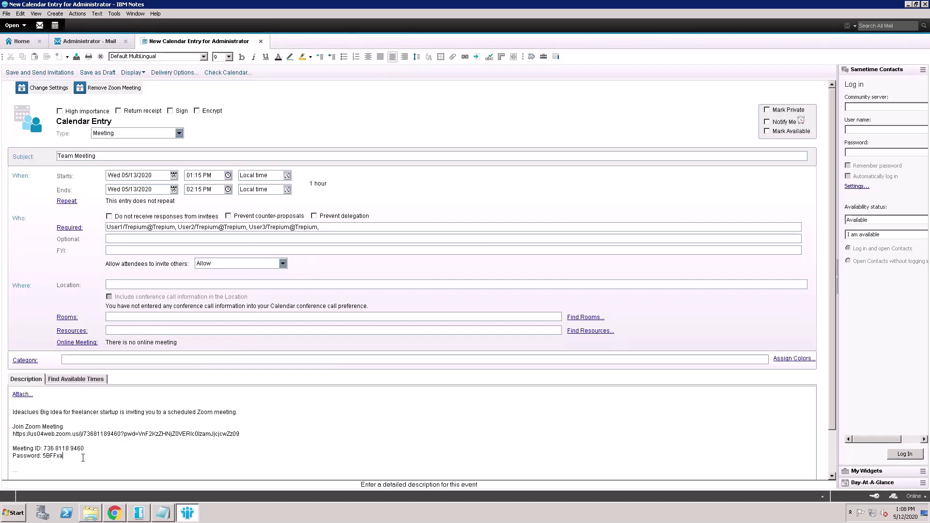
click(46, 77)
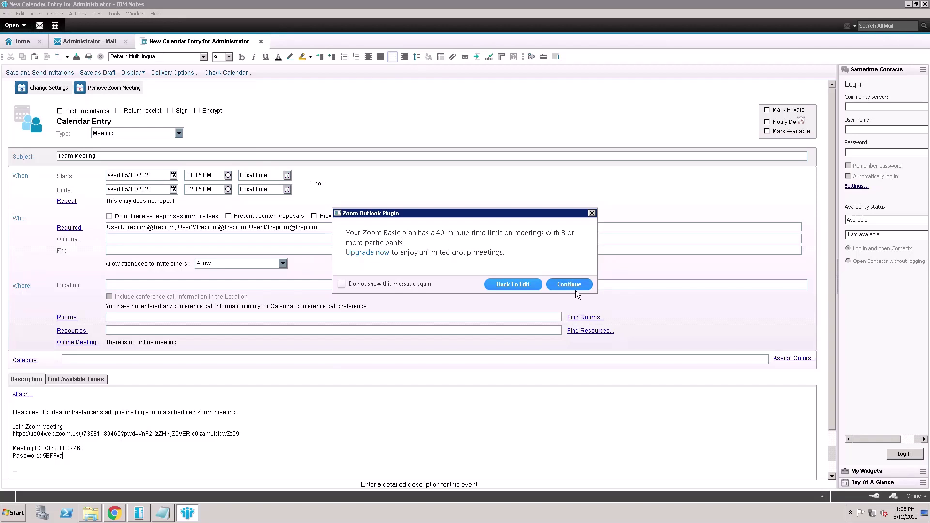
click(576, 290)
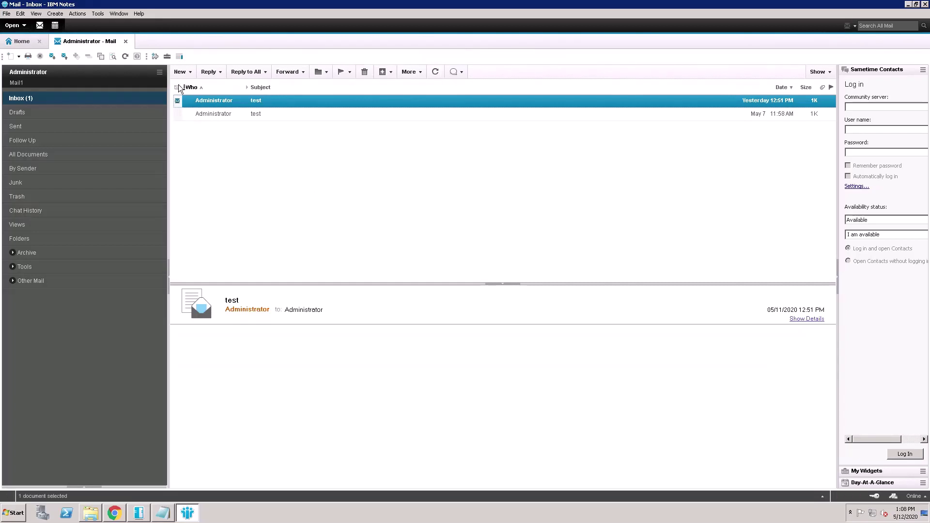
Switch the Notes session to the invitee User1's ID file and log in with its password
click(131, 44)
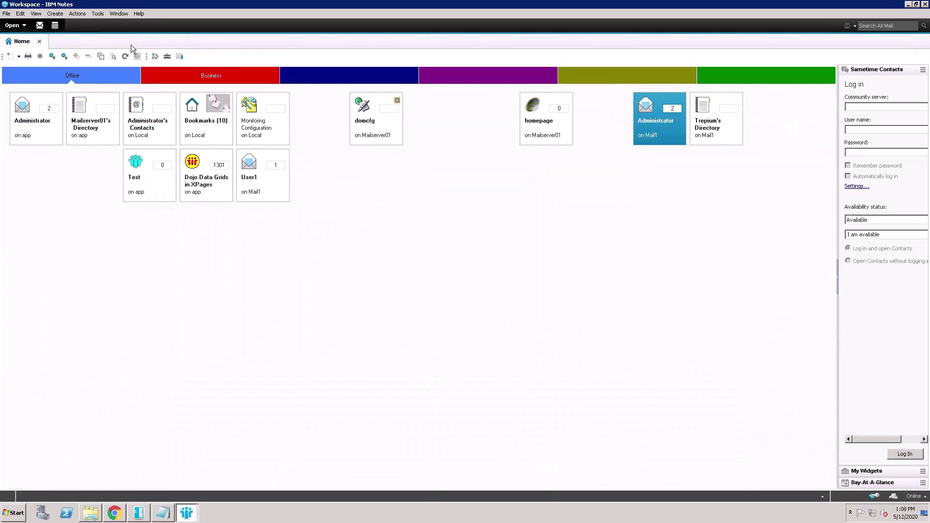
click(6, 13)
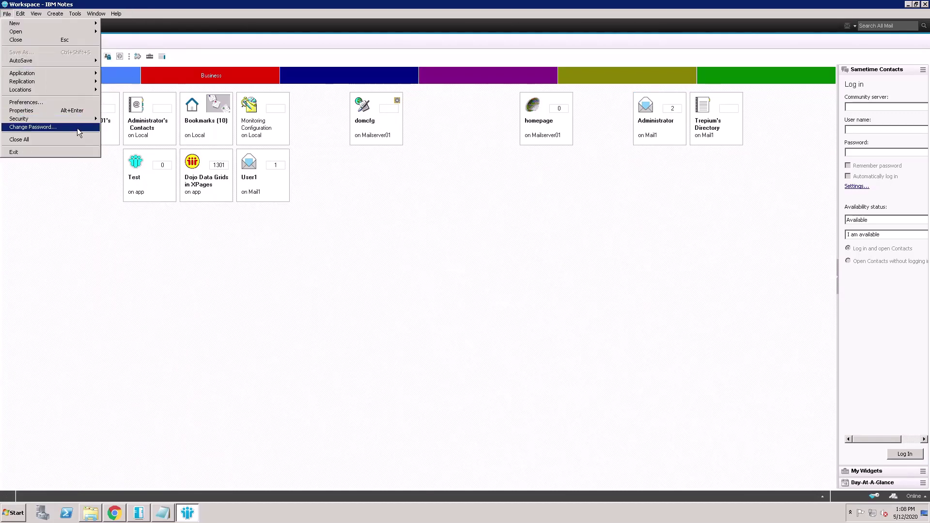
mouse_move(18, 118)
click(129, 139)
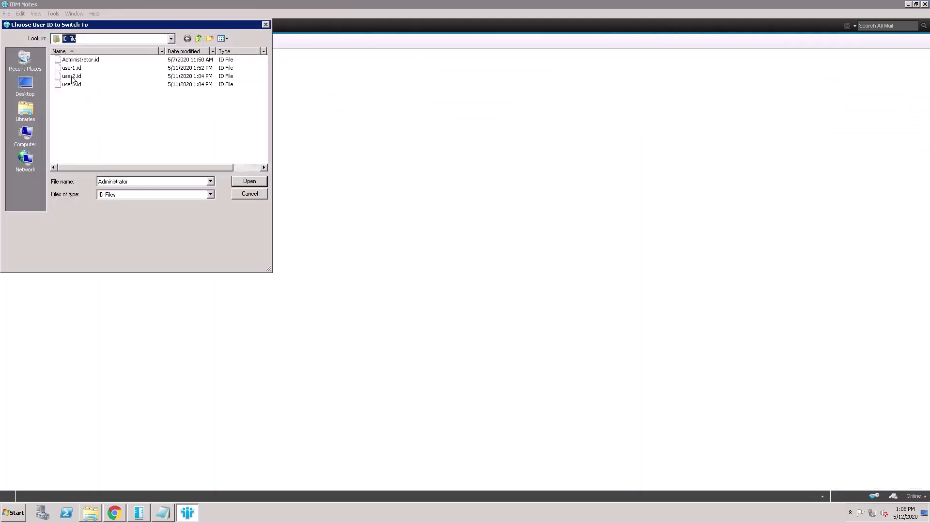
click(71, 67)
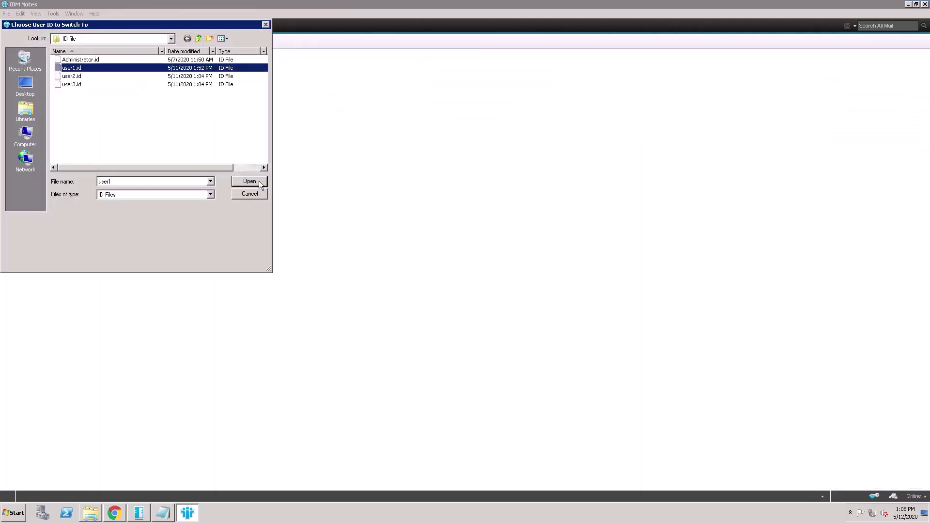
click(256, 183)
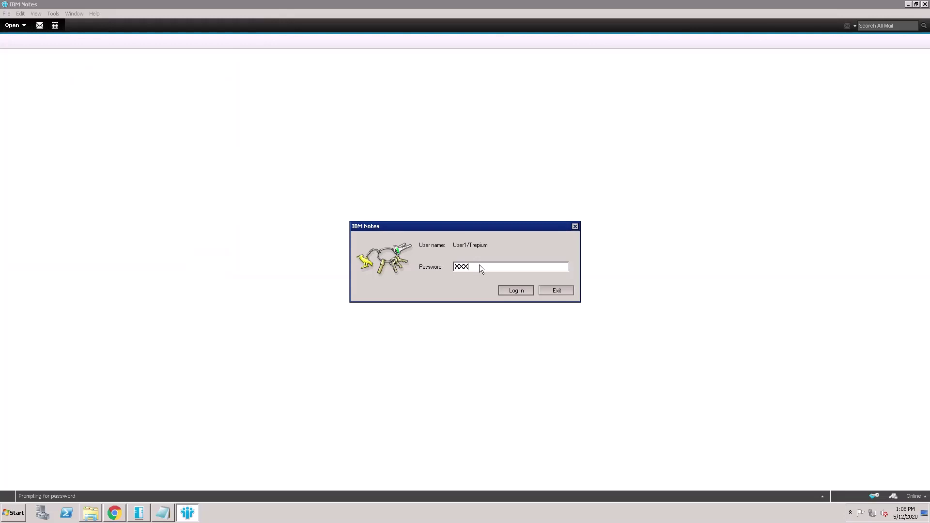
text(xxxxxxxxxxxxxxxxxx)
key(Return)
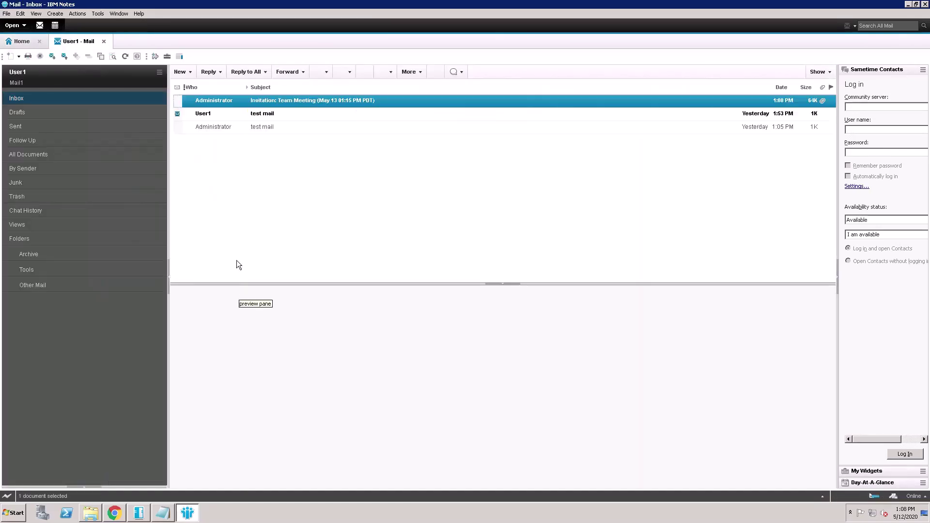
Open the Team Meeting invitation in User1's inbox and accept it
click(290, 128)
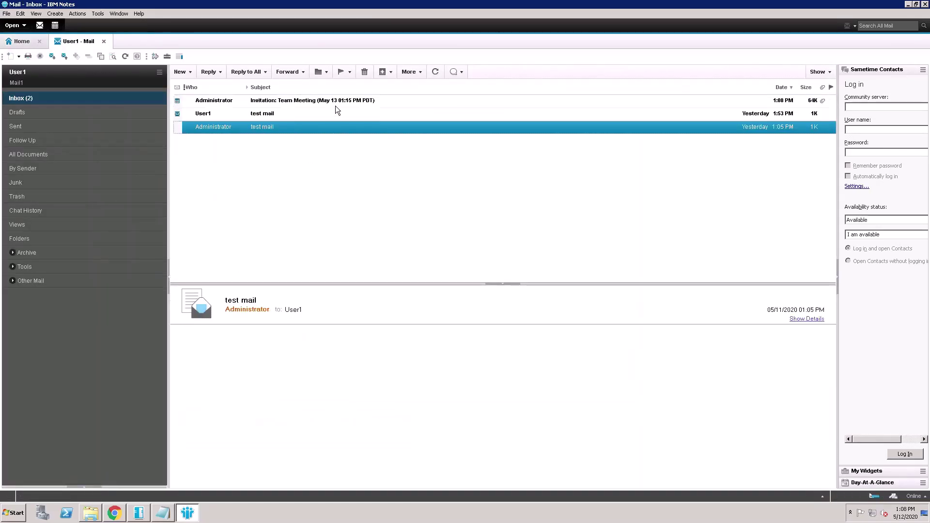
double_click(335, 106)
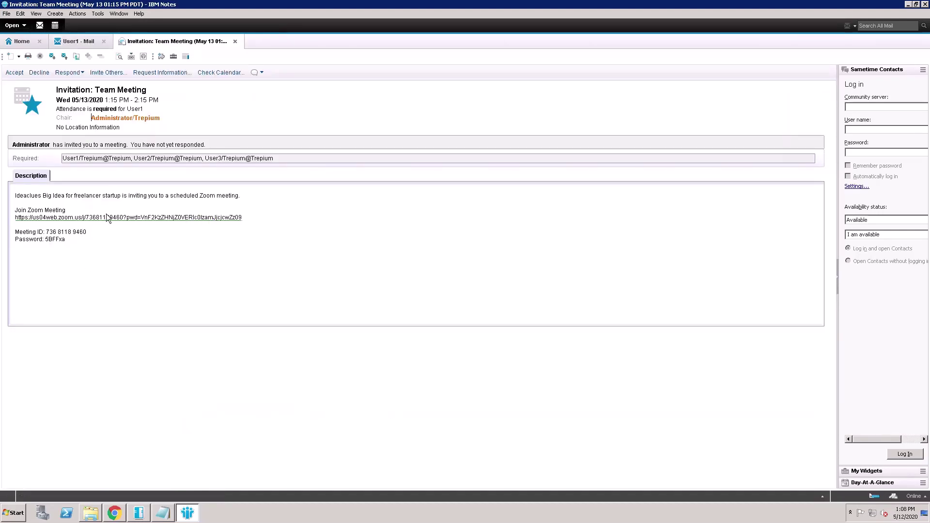
click(20, 79)
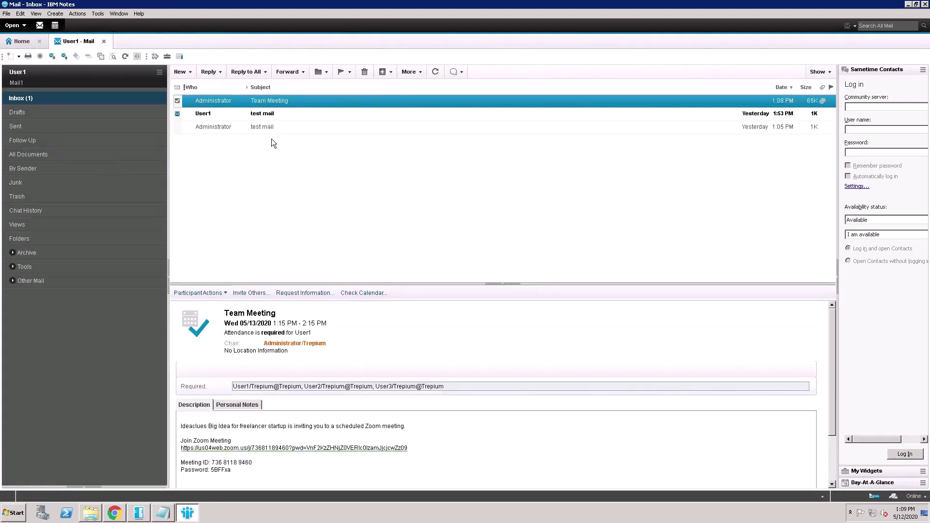
Switch to User1's calendar and select the Team Meeting entry on Wednesday 13 May
click(168, 80)
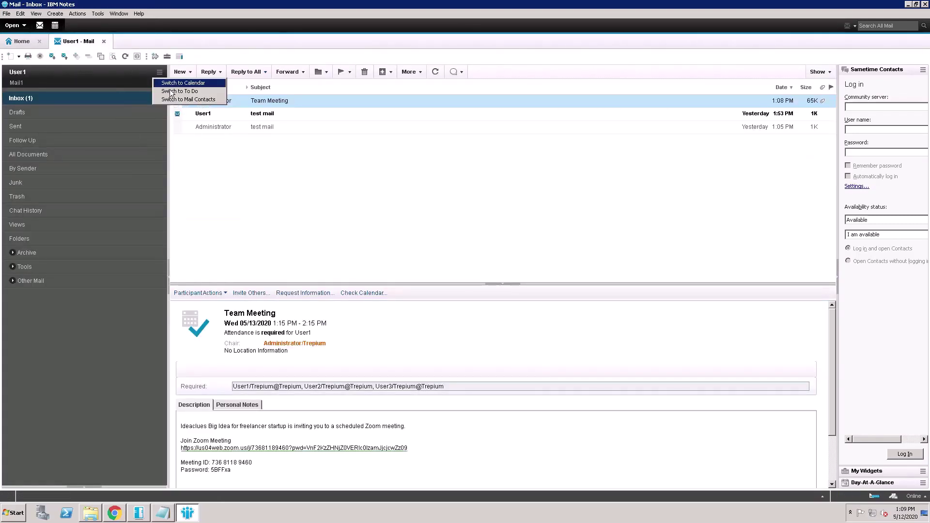
click(201, 86)
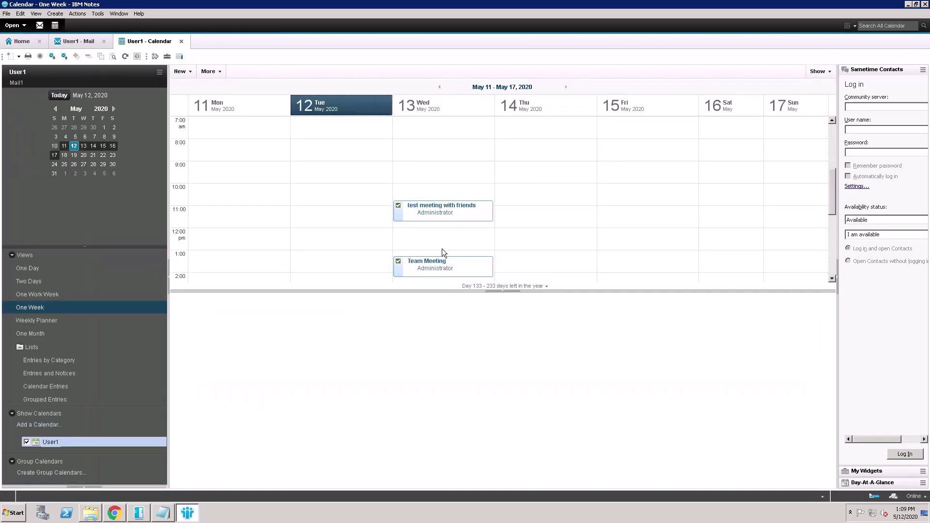
click(440, 274)
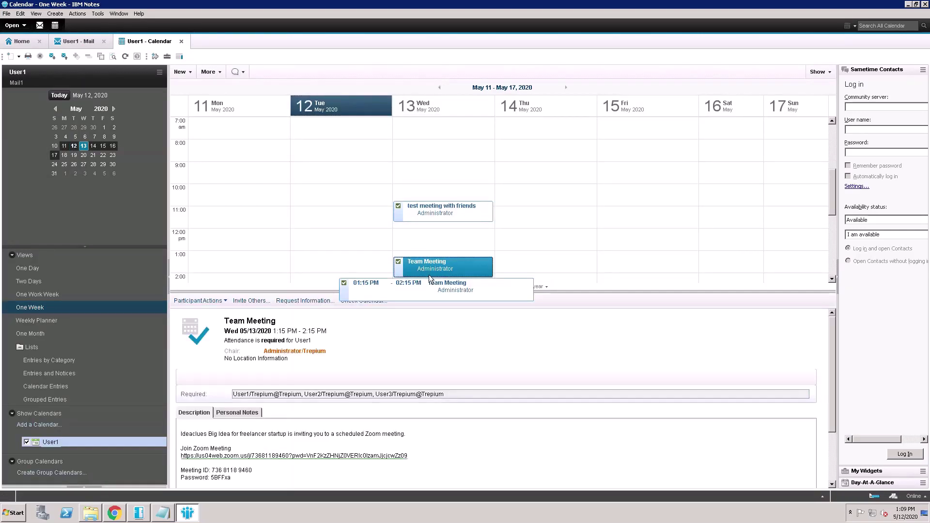
Launch the Team Meeting in Zoom from its join link and enable automatically joining audio by computer
double_click(437, 274)
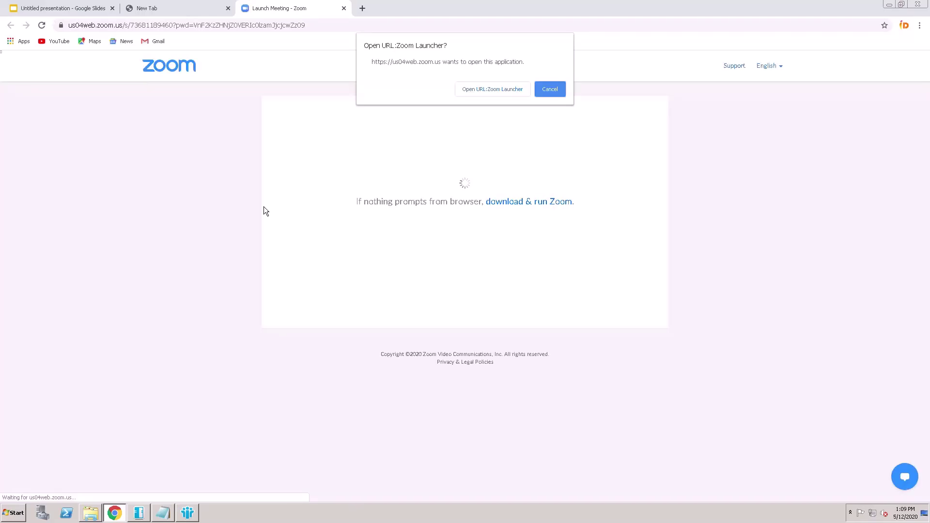
click(477, 92)
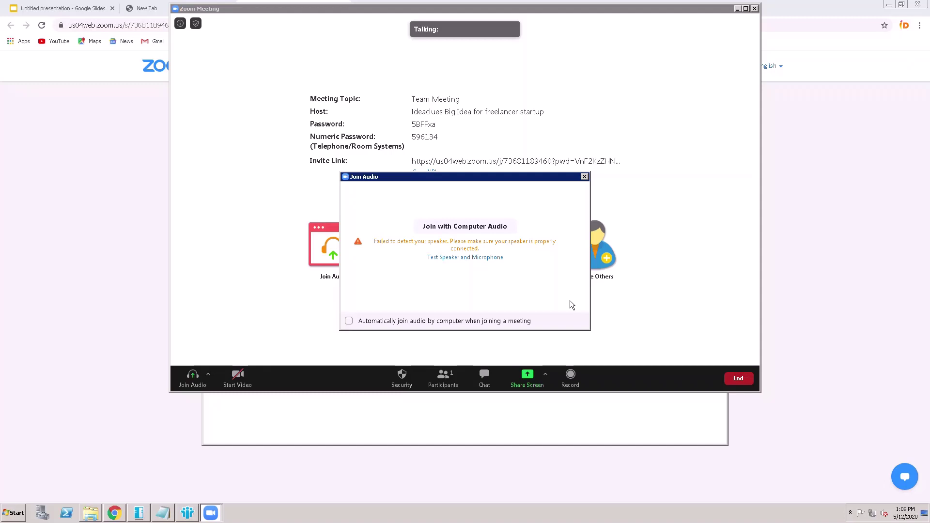
click(354, 324)
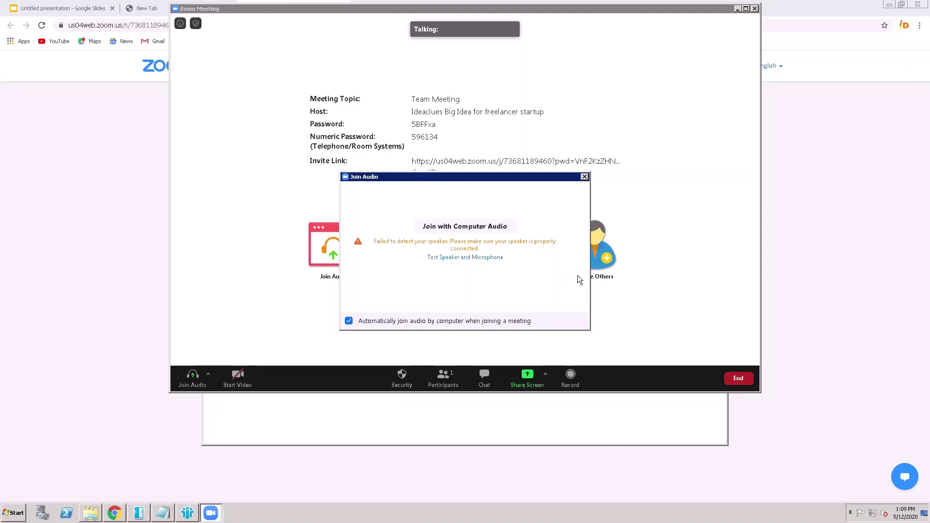